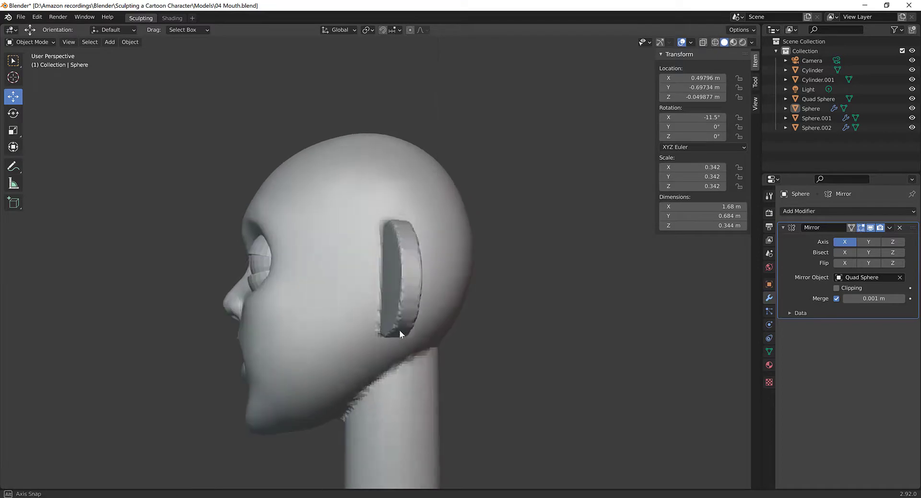
pyautogui.press('`')
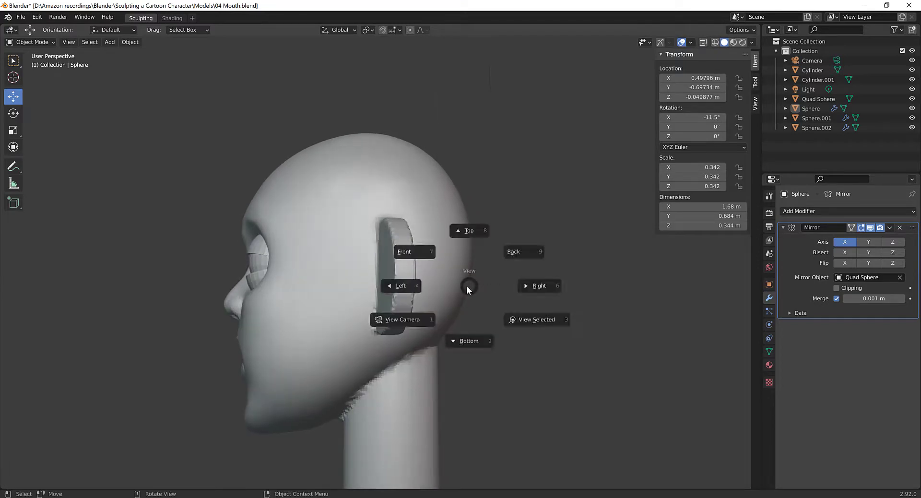
pyautogui.click(534, 275)
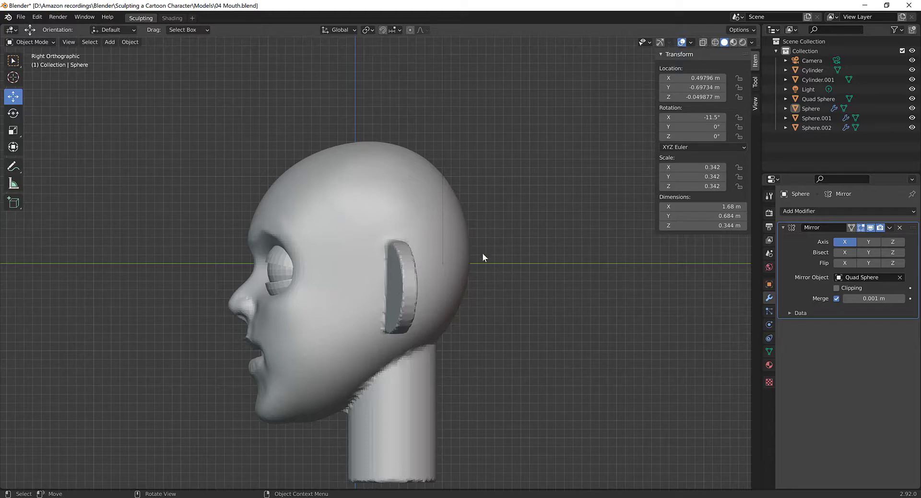
pyautogui.hotkey('ctrl', 'Tab')
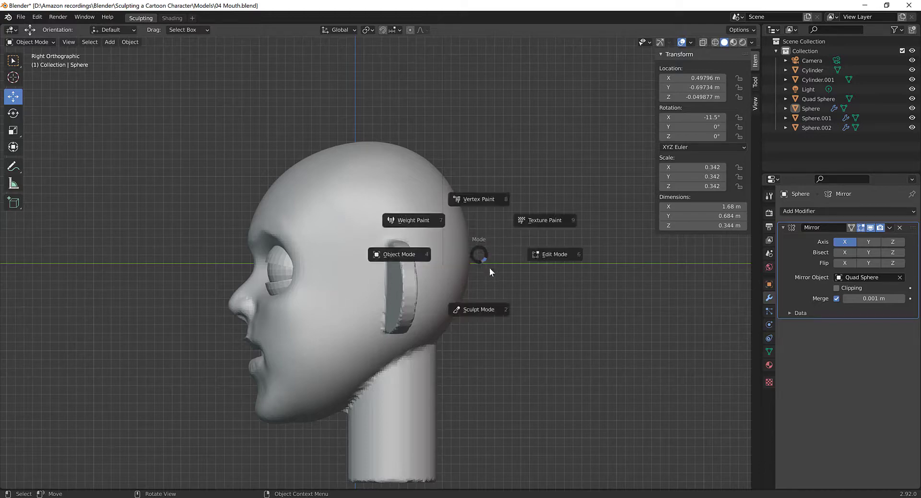
pyautogui.click(466, 294)
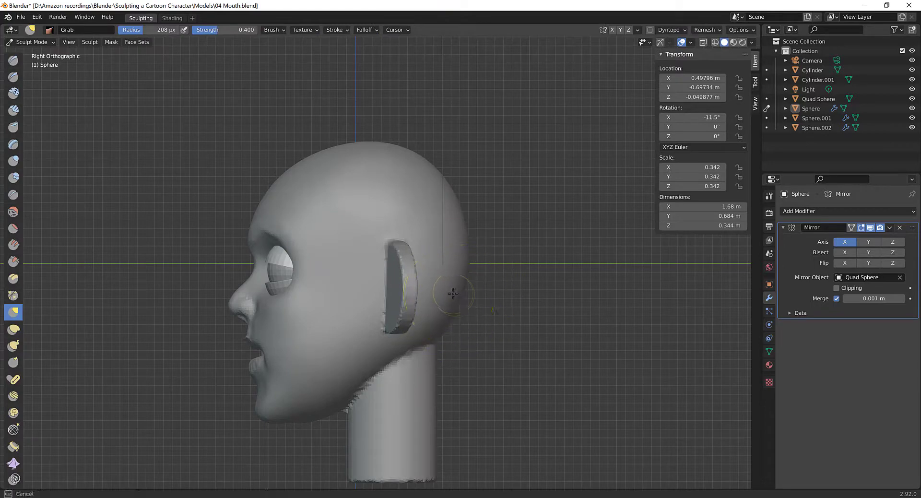
pyautogui.moveTo(436, 313); pyautogui.dragTo(426, 320, button='middle')
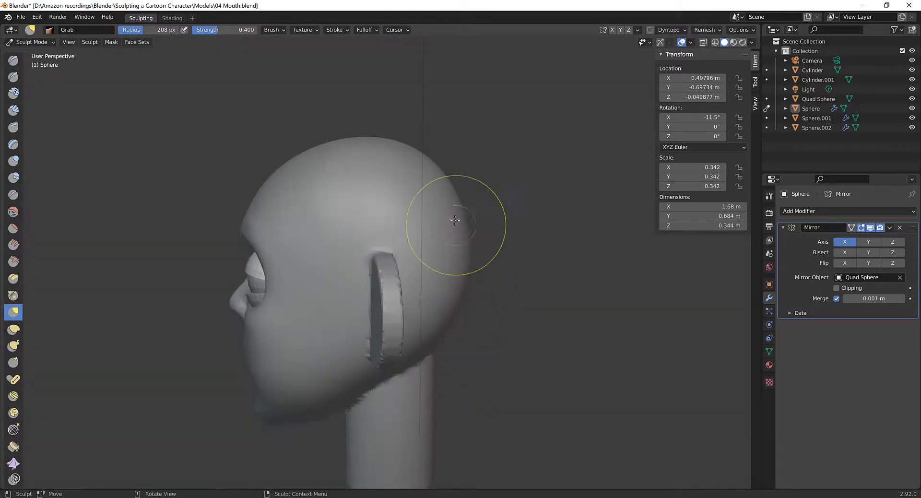
pyautogui.moveTo(484, 222); pyautogui.dragTo(431, 236, button='middle')
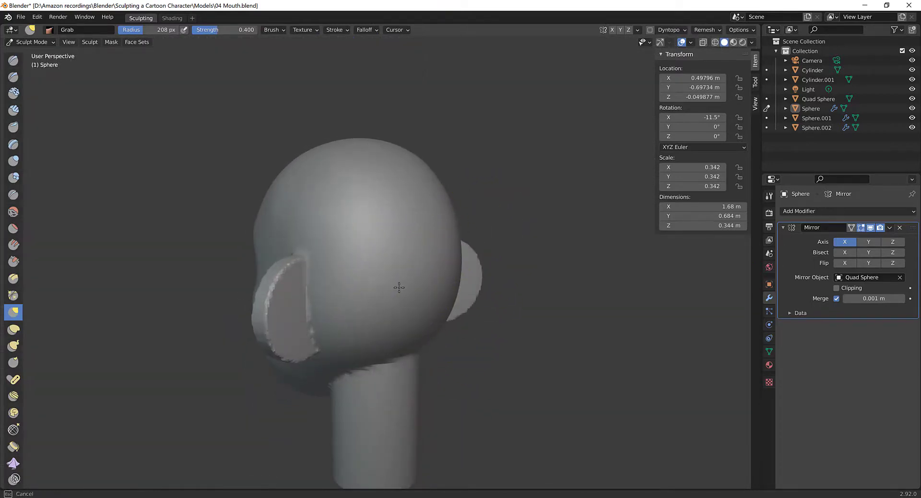
pyautogui.moveTo(398, 287); pyautogui.dragTo(417, 297, button='middle')
pyautogui.press('`')
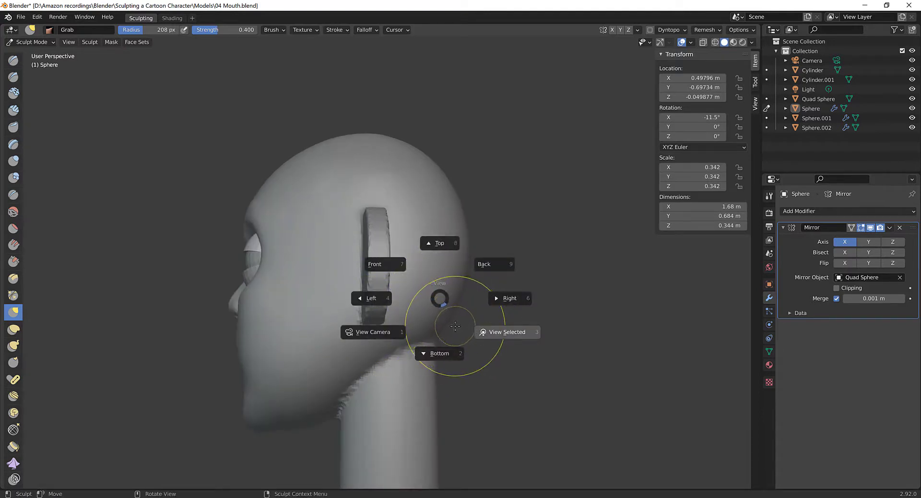
pyautogui.hotkey('ctrl', 'Tab')
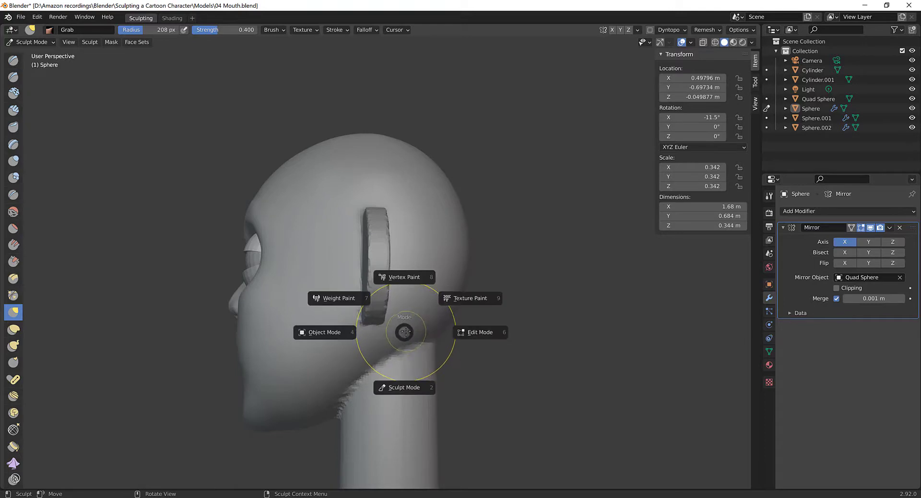
pyautogui.click(326, 332)
# - Select the head mesh, put it in Sculpt Mode and view it from the right side
pyautogui.click(422, 297)
pyautogui.hotkey('ctrl', 'Tab')
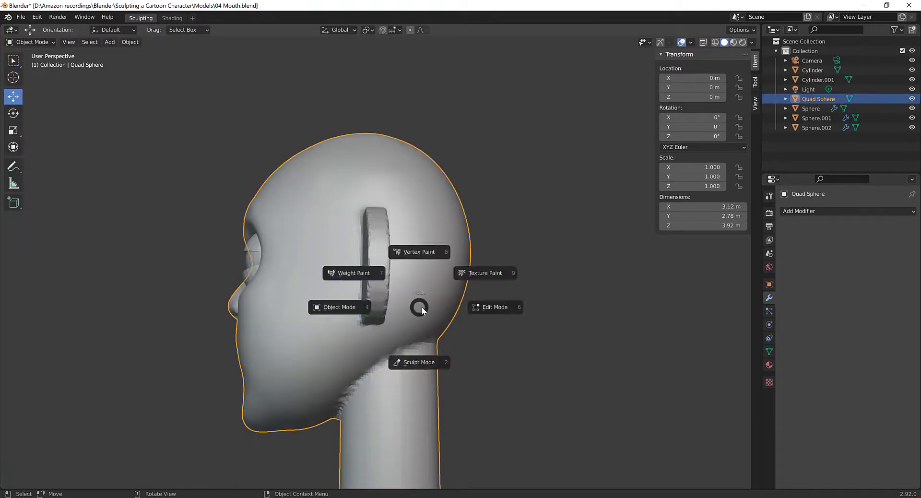
pyautogui.click(415, 360)
pyautogui.moveTo(430, 288); pyautogui.dragTo(438, 308, button='middle')
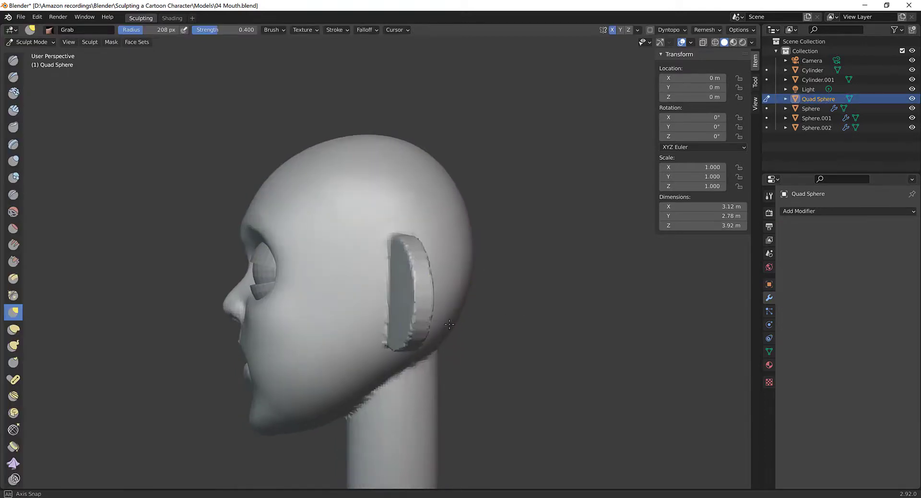
pyautogui.press('`')
pyautogui.click(479, 307)
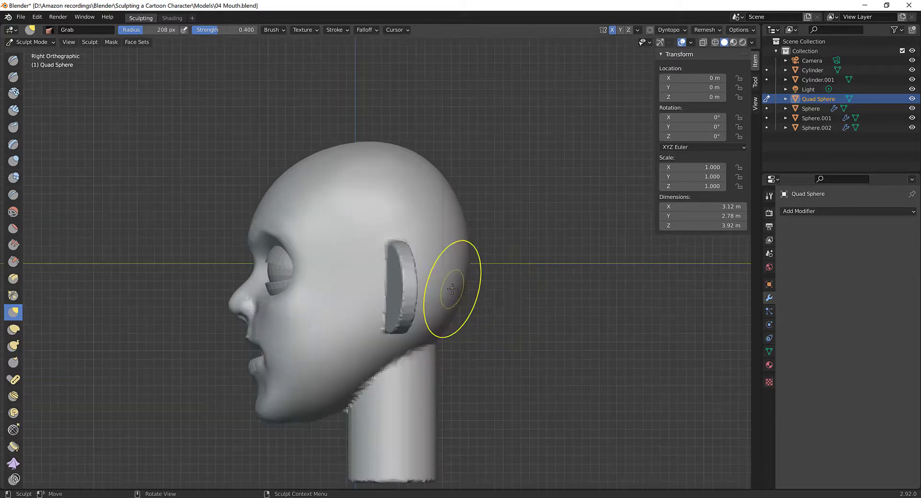
# - Set the Grab brush radius to 285 px and pull the back and crown of the head slightly outward
pyautogui.press('f')
pyautogui.click(481, 294)
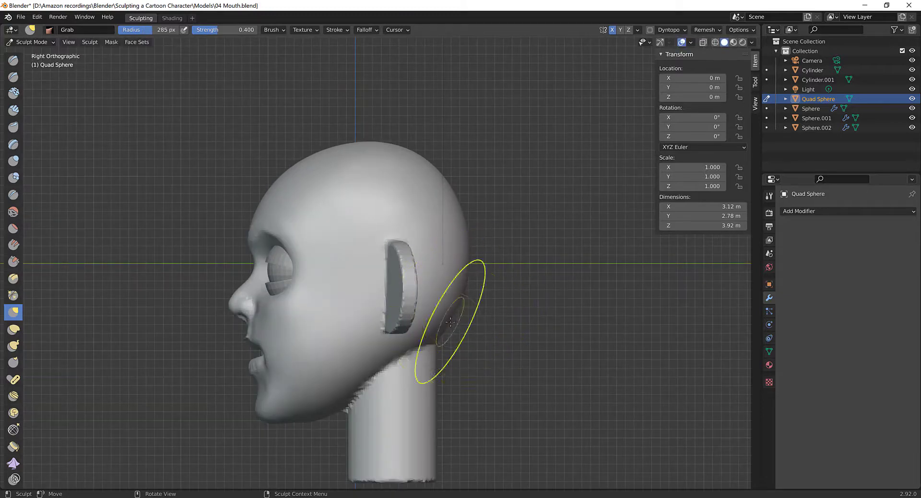
pyautogui.moveTo(449, 321); pyautogui.dragTo(458, 316)
pyautogui.moveTo(459, 245); pyautogui.dragTo(463, 242)
pyautogui.moveTo(452, 204); pyautogui.dragTo(458, 199)
pyautogui.moveTo(444, 179); pyautogui.dragTo(433, 158)
pyautogui.moveTo(338, 146); pyautogui.dragTo(336, 142)
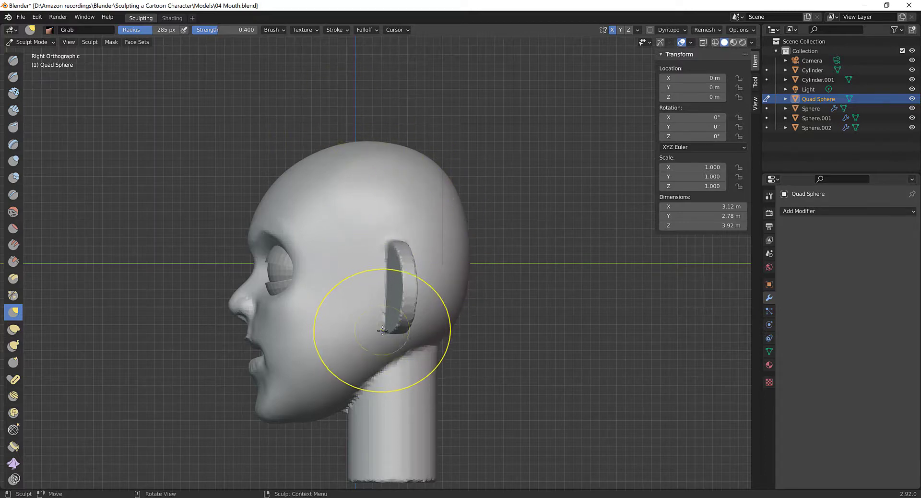
# - Reshape the ears in side view with Grab, shifting the front edge forward and the outer edge back
pyautogui.moveTo(382, 329); pyautogui.dragTo(374, 331)
pyautogui.moveTo(387, 250); pyautogui.dragTo(375, 252)
pyautogui.moveTo(386, 340); pyautogui.dragTo(391, 338)
pyautogui.moveTo(403, 292)
pyautogui.mouseDown()
pyautogui.moveTo(425, 274)
pyautogui.moveTo(420, 247)
pyautogui.mouseUp()
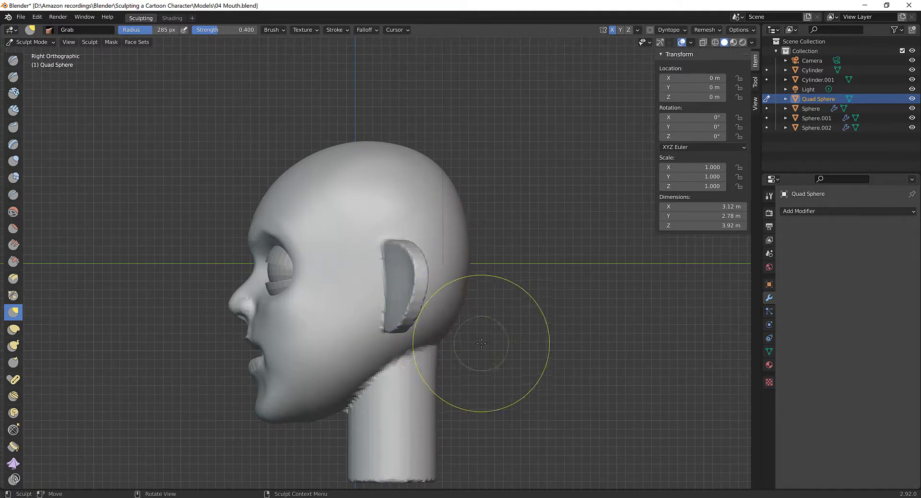
pyautogui.moveTo(481, 342); pyautogui.dragTo(533, 356, button='middle')
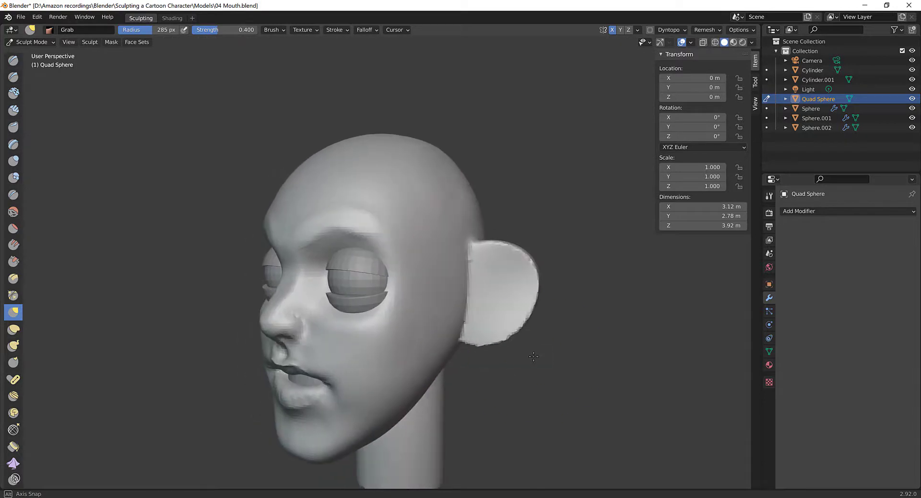
pyautogui.hotkey('ctrl', 'Tab')
pyautogui.hotkey('ctrl', 'Tab')
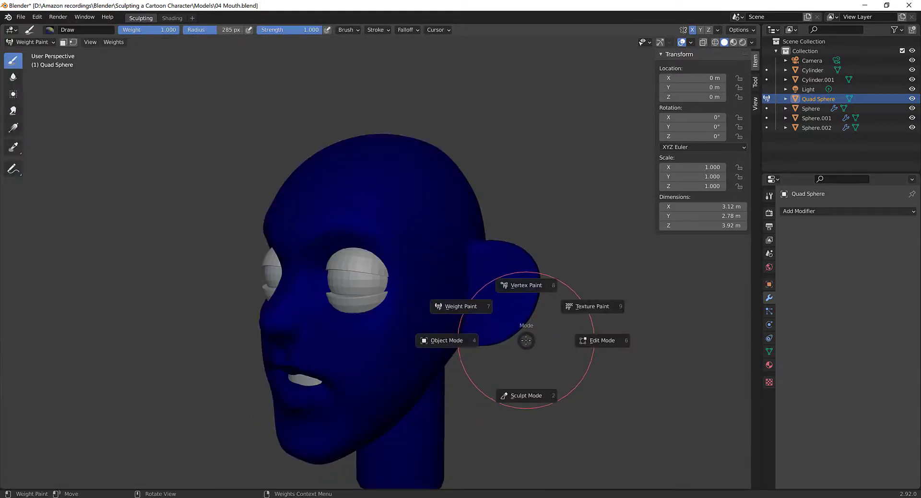
pyautogui.press('Escape')
# - Show the head from the front and return it to Sculpt Mode
pyautogui.press('`')
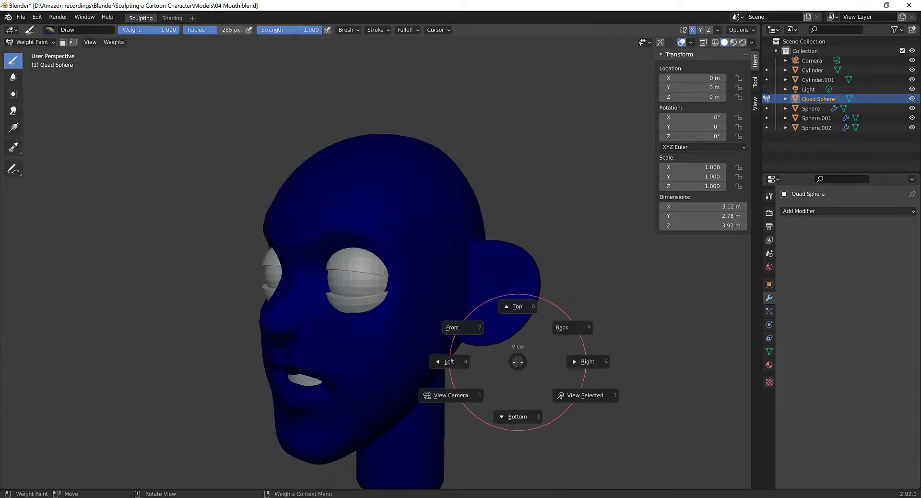
pyautogui.click(463, 331)
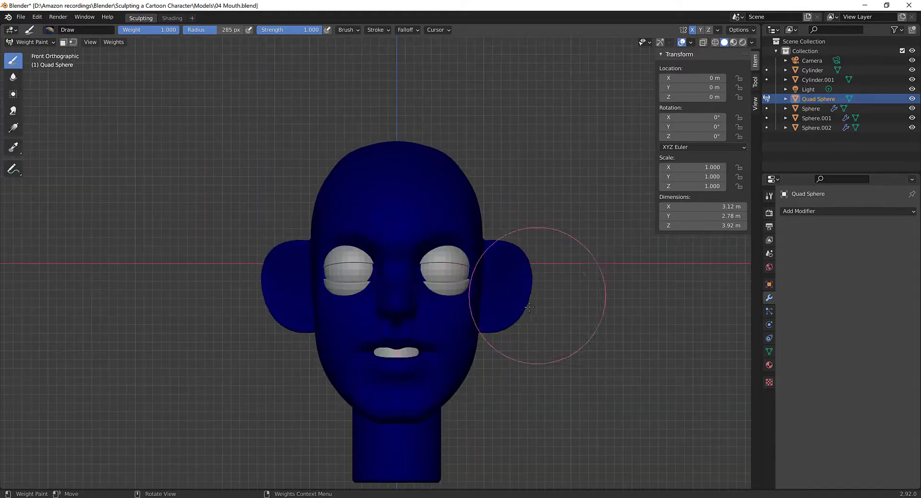
pyautogui.hotkey('ctrl', 'Tab')
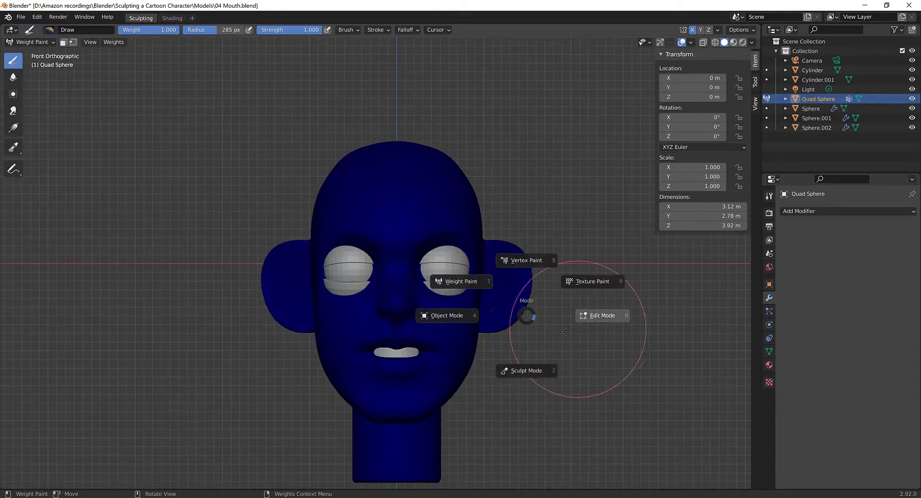
pyautogui.click(528, 368)
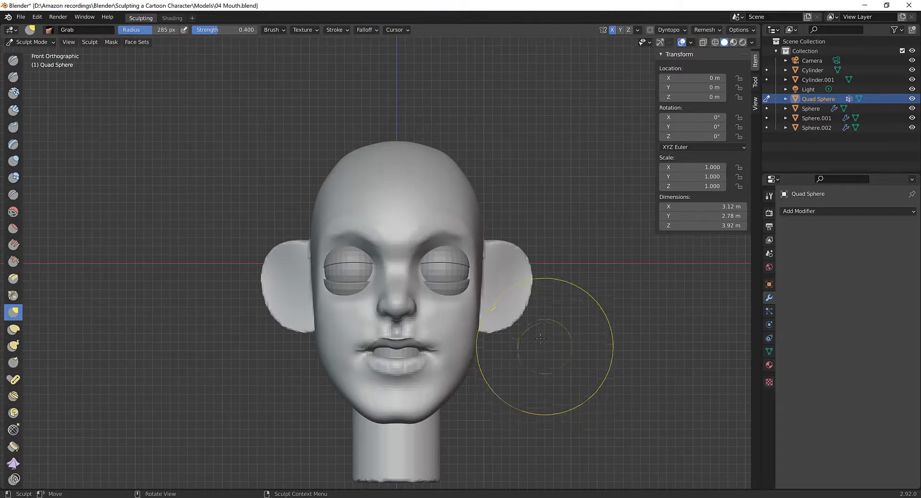
# - Shrink the ears in front view with Grab by pulling their outer, upper and lower edges inward toward the head
pyautogui.moveTo(513, 305)
pyautogui.mouseDown()
pyautogui.moveTo(519, 260)
pyautogui.moveTo(503, 261)
pyautogui.moveTo(514, 287)
pyautogui.mouseUp()
pyautogui.moveTo(506, 326); pyautogui.dragTo(498, 318)
pyautogui.moveTo(517, 289); pyautogui.dragTo(510, 288)
pyautogui.moveTo(500, 251); pyautogui.dragTo(495, 254)
pyautogui.moveTo(506, 311)
pyautogui.mouseDown()
pyautogui.moveTo(499, 305)
pyautogui.moveTo(494, 324)
pyautogui.mouseUp()
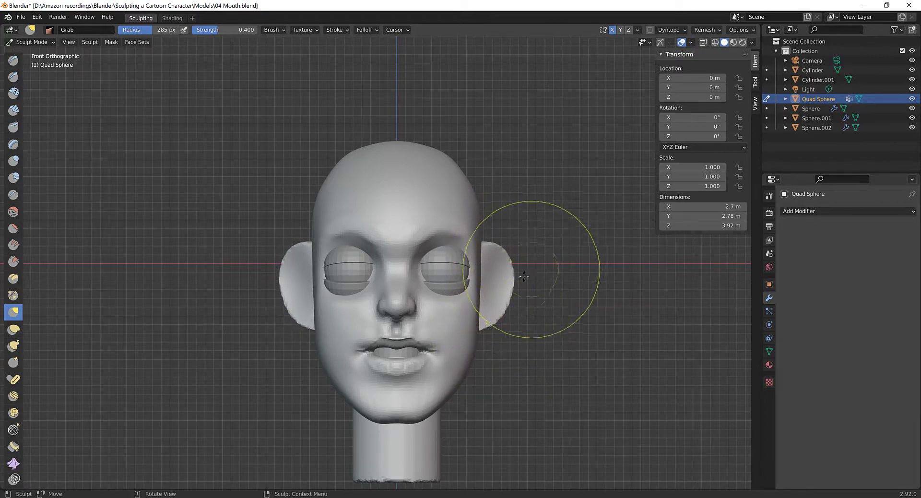
# - Nudge the bottom, middle and top of the ears slightly forward with Grab in side view
pyautogui.moveTo(525, 264)
pyautogui.mouseDown(button='middle')
pyautogui.moveTo(426, 267)
pyautogui.moveTo(432, 298)
pyautogui.mouseUp(button='middle')
pyautogui.moveTo(395, 341); pyautogui.dragTo(386, 341)
pyautogui.moveTo(393, 307); pyautogui.dragTo(386, 306)
pyautogui.moveTo(388, 265); pyautogui.dragTo(385, 264)
# - Set the Grab brush radius to 440 px and reshape the nape, the back of the skull and the crown
pyautogui.moveTo(385, 264)
pyautogui.mouseDown(button='middle')
pyautogui.moveTo(411, 304)
pyautogui.moveTo(411, 379)
pyautogui.mouseUp(button='middle')
pyautogui.press('f')
pyautogui.click(463, 344)
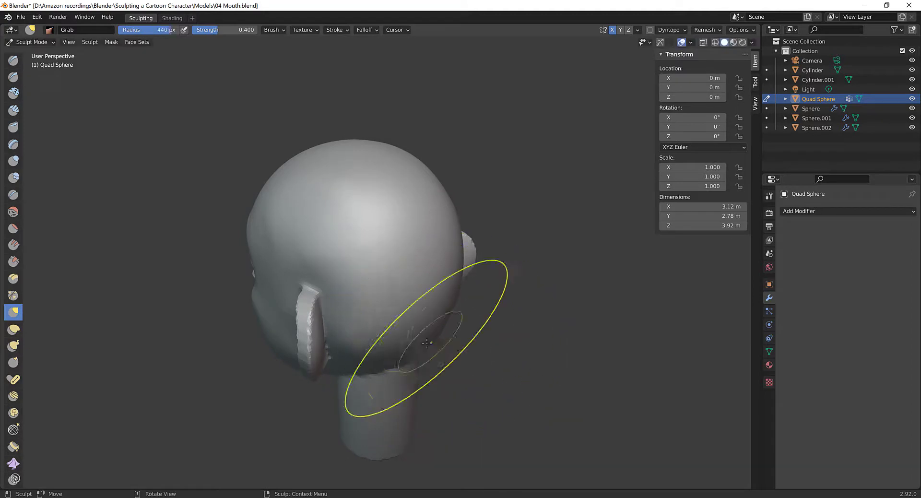
pyautogui.moveTo(417, 344)
pyautogui.mouseDown()
pyautogui.moveTo(428, 355)
pyautogui.moveTo(393, 359)
pyautogui.mouseUp()
pyautogui.moveTo(424, 301); pyautogui.dragTo(477, 255, button='middle')
pyautogui.moveTo(468, 221)
pyautogui.mouseDown()
pyautogui.moveTo(477, 185)
pyautogui.moveTo(470, 168)
pyautogui.mouseUp()
pyautogui.moveTo(416, 150)
pyautogui.mouseDown()
pyautogui.moveTo(423, 143)
pyautogui.moveTo(391, 135)
pyautogui.mouseUp()
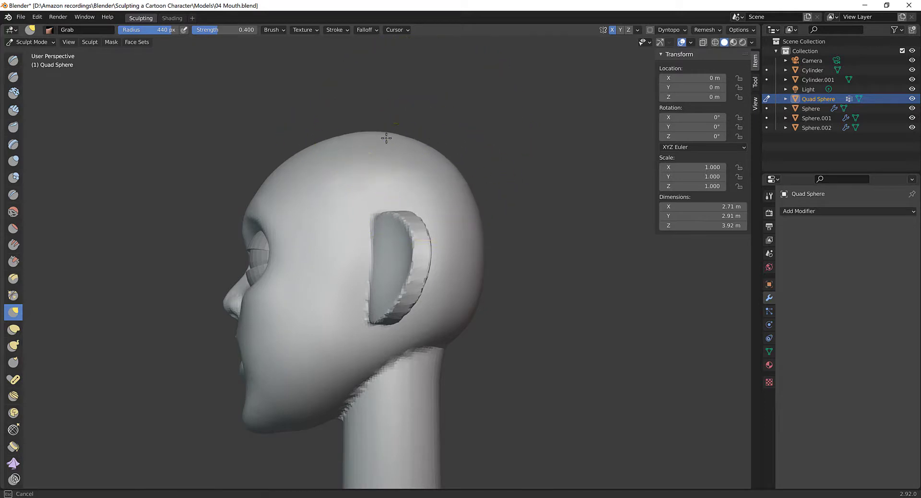
# - Examine the overall head proportions from the left side and the front
pyautogui.moveTo(298, 153)
pyautogui.mouseDown(button='middle')
pyautogui.moveTo(469, 232)
pyautogui.moveTo(527, 245)
pyautogui.mouseUp(button='middle')
pyautogui.hotkey('ctrl', 'Tab')
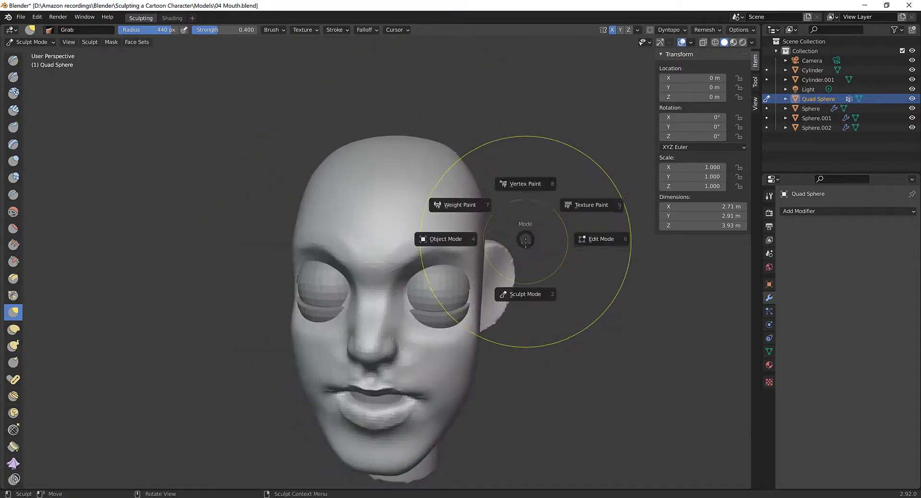
pyautogui.press('Escape')
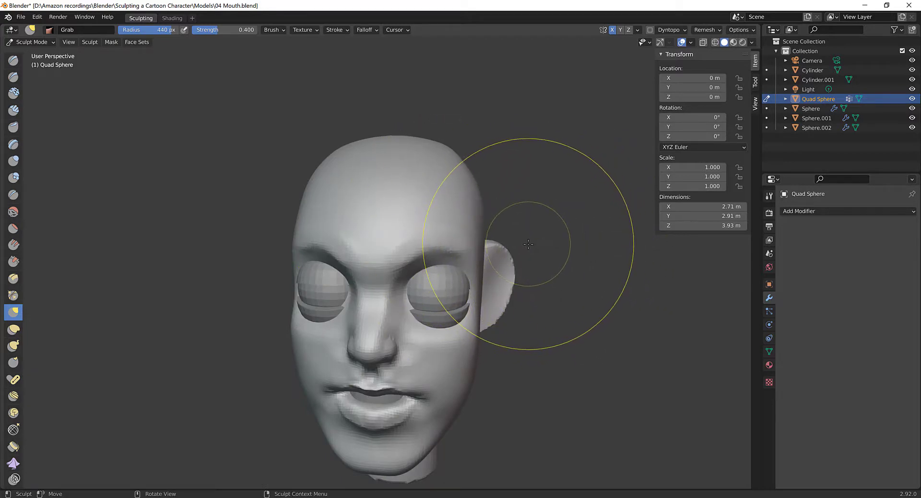
pyautogui.press('`')
pyautogui.click(480, 248)
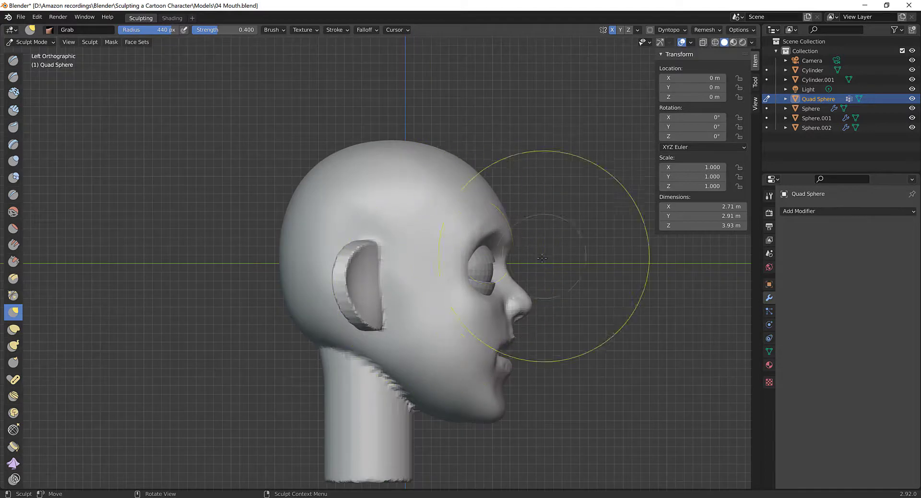
pyautogui.press('`')
pyautogui.click(474, 229)
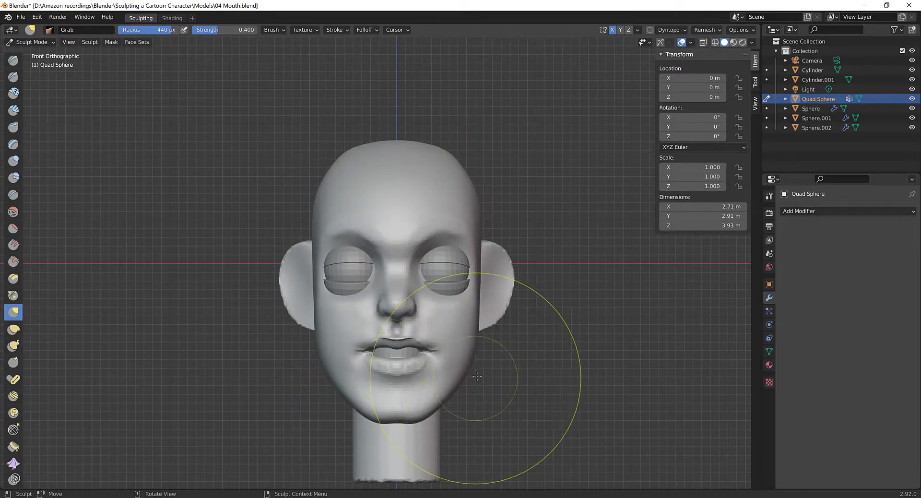
# - Set the Grab brush radius to 360 px, then refine the jaw, raise the crown and pull the sides of the skull outward
pyautogui.press('f')
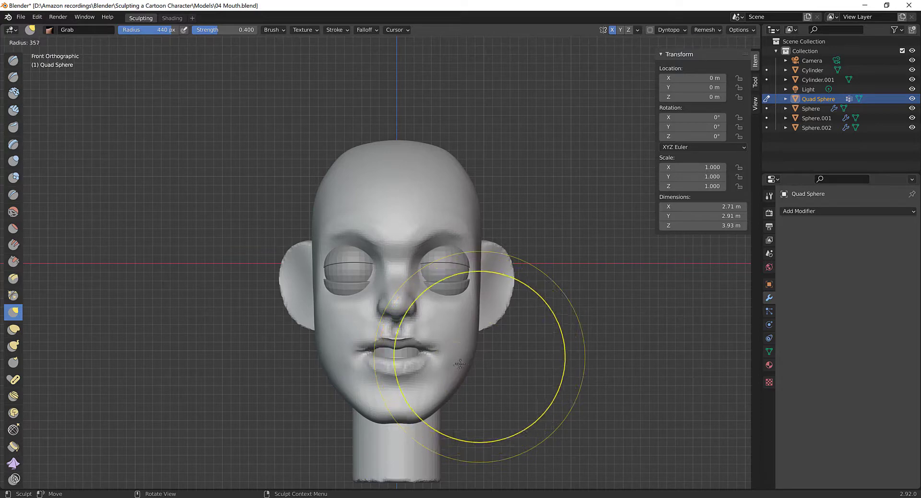
pyautogui.click(418, 393)
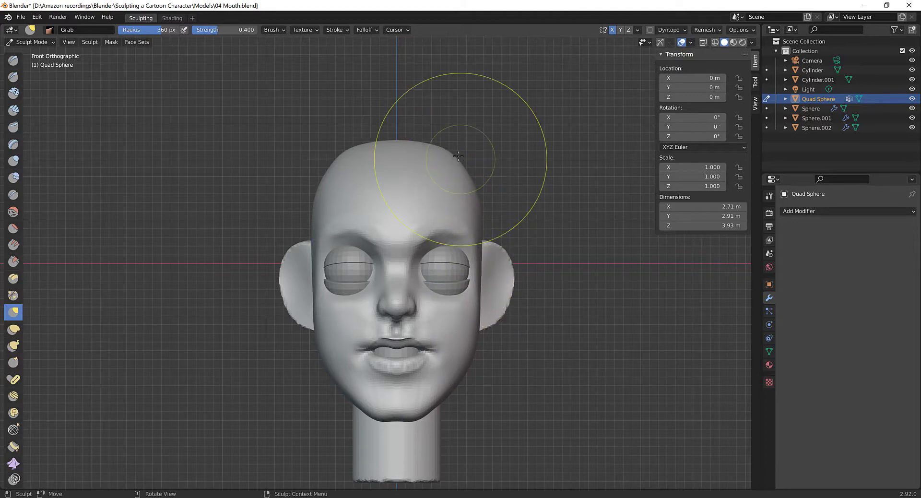
pyautogui.moveTo(396, 144); pyautogui.dragTo(397, 138)
pyautogui.moveTo(464, 181); pyautogui.dragTo(471, 177)
pyautogui.moveTo(530, 182)
pyautogui.mouseDown(button='middle')
pyautogui.moveTo(486, 196)
pyautogui.moveTo(456, 169)
pyautogui.moveTo(488, 201)
pyautogui.moveTo(488, 231)
pyautogui.mouseUp(button='middle')
pyautogui.moveTo(465, 232); pyautogui.dragTo(472, 235)
# - Switch to an orthographic view of the ear and set the Grab brush radius to 148 px
pyautogui.moveTo(446, 249)
pyautogui.mouseDown(button='middle')
pyautogui.moveTo(482, 283)
pyautogui.moveTo(567, 318)
pyautogui.moveTo(507, 346)
pyautogui.moveTo(516, 329)
pyautogui.moveTo(439, 346)
pyautogui.moveTo(510, 325)
pyautogui.moveTo(504, 255)
pyautogui.mouseUp(button='middle')
pyautogui.press('KP_5')
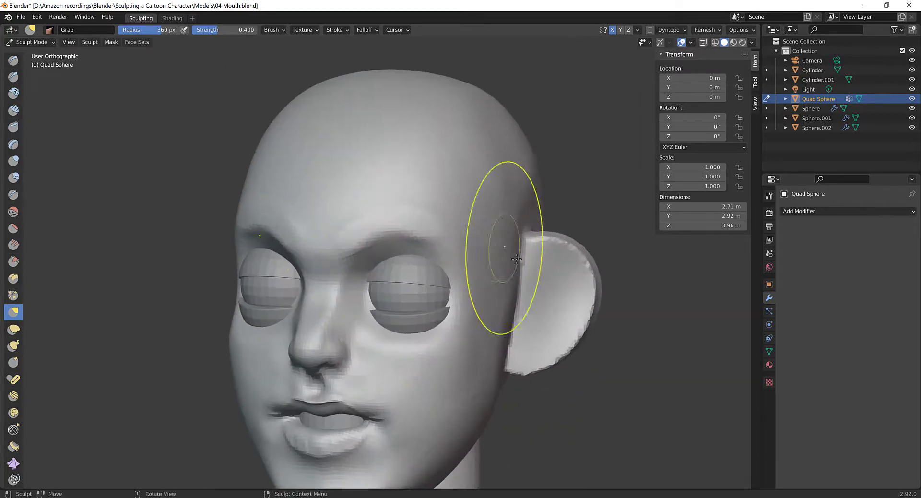
pyautogui.keyDown('shift'); pyautogui.moveTo(521, 290); pyautogui.dragTo(452, 273, button='middle'); pyautogui.keyUp('shift')
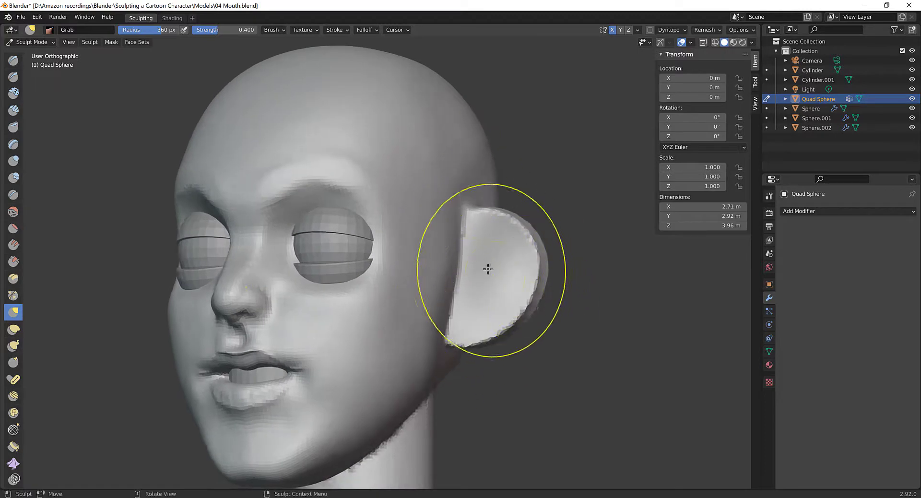
pyautogui.press('f')
pyautogui.click(436, 273)
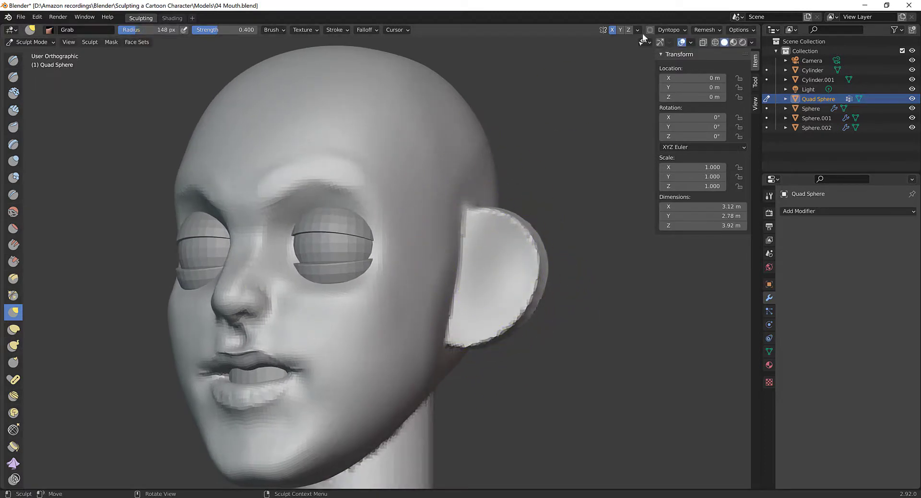
# - Choose the Clay Strips brush and enable Dyntopo for the head, ready to sculpt the inner ear
pyautogui.moveTo(527, 296)
pyautogui.mouseDown(button='middle')
pyautogui.moveTo(535, 293)
pyautogui.moveTo(379, 282)
pyautogui.moveTo(493, 307)
pyautogui.moveTo(376, 377)
pyautogui.mouseUp(button='middle')
pyautogui.press('c')
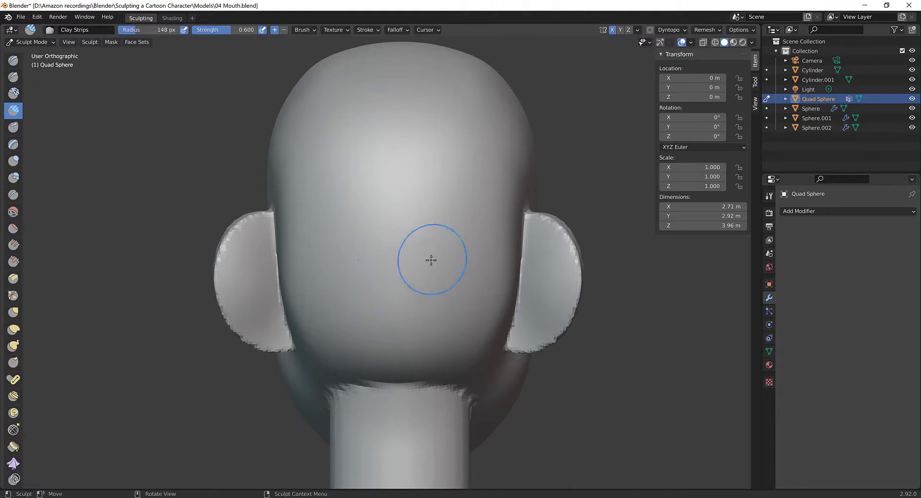
pyautogui.click(650, 30)
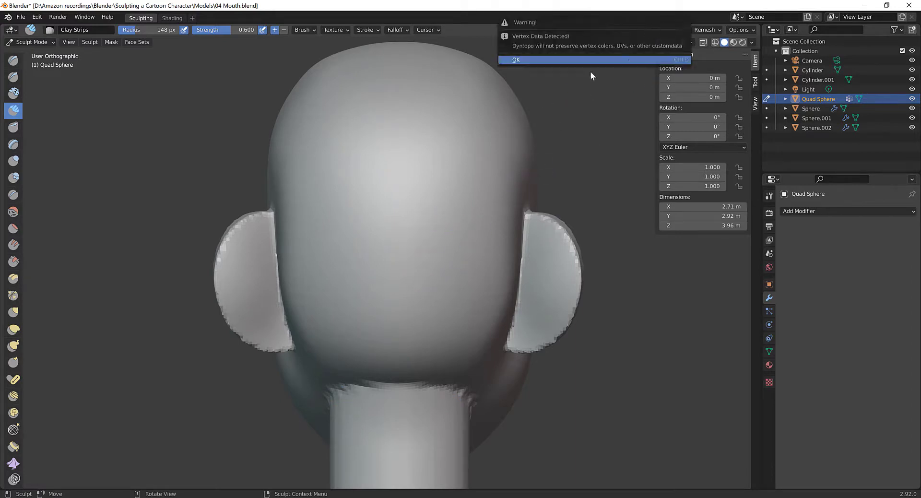
pyautogui.moveTo(424, 305); pyautogui.dragTo(469, 261, button='middle')
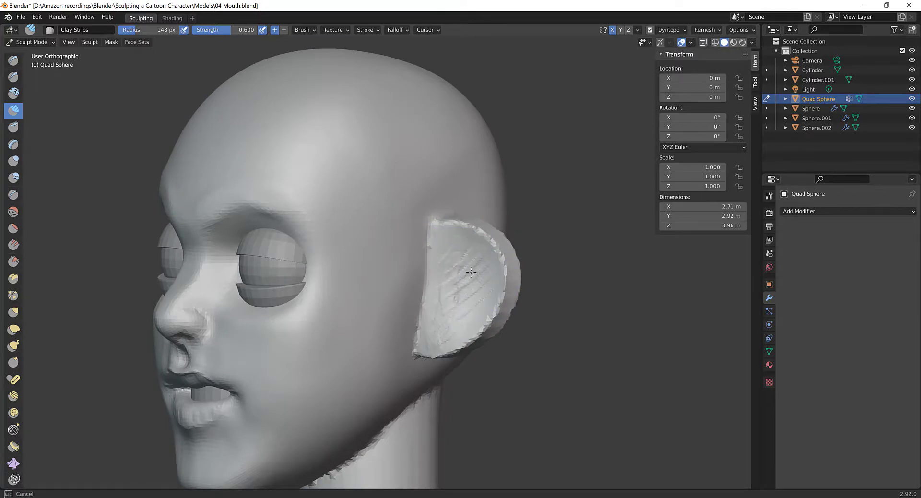
# - Set the Clay Strips brush radius to 112 px and sculpt the ear's outer rim and inner folds
pyautogui.moveTo(508, 274)
pyautogui.mouseDown(button='middle')
pyautogui.moveTo(312, 278)
pyautogui.moveTo(257, 304)
pyautogui.moveTo(417, 333)
pyautogui.moveTo(441, 301)
pyautogui.moveTo(552, 283)
pyautogui.moveTo(480, 307)
pyautogui.moveTo(485, 331)
pyautogui.moveTo(523, 328)
pyautogui.moveTo(427, 312)
pyautogui.moveTo(424, 289)
pyautogui.moveTo(418, 331)
pyautogui.mouseUp(button='middle')
pyautogui.press('f')
pyautogui.click(419, 299)
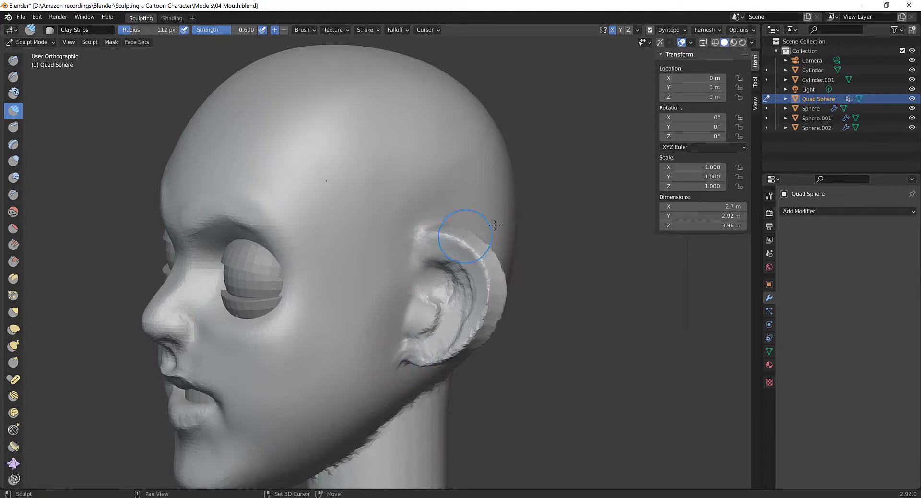
pyautogui.moveTo(540, 247); pyautogui.dragTo(577, 216, button='middle')
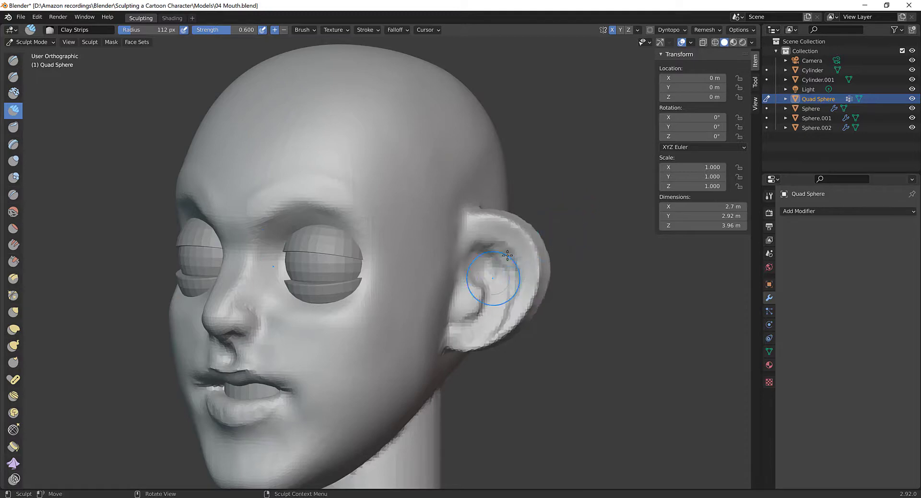
# - Build up and smooth the area behind the ear where it joins the skull with Clay Strips
pyautogui.moveTo(507, 255); pyautogui.dragTo(288, 287, button='middle')
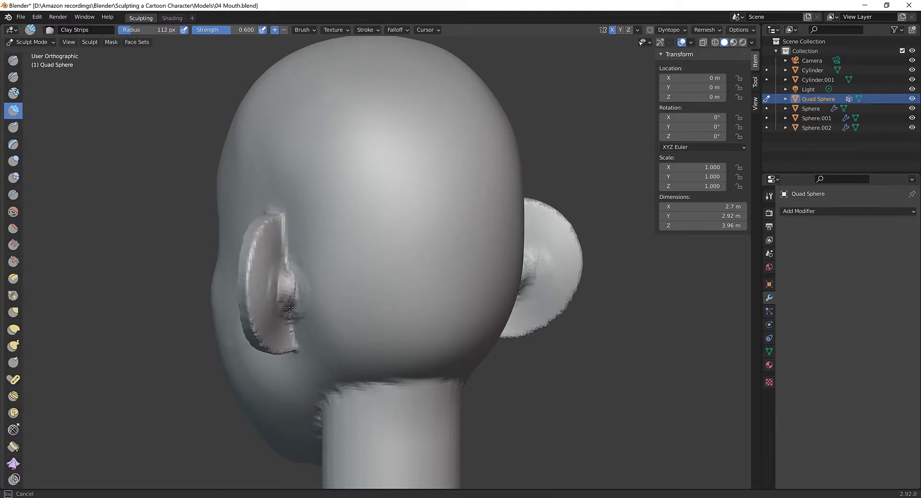
pyautogui.moveTo(289, 307); pyautogui.dragTo(288, 270)
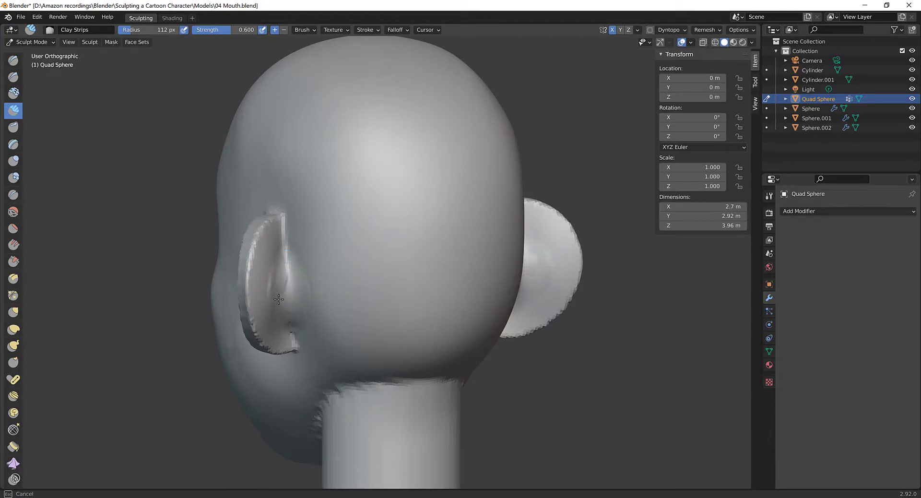
pyautogui.moveTo(278, 300)
pyautogui.mouseDown()
pyautogui.moveTo(284, 282)
pyautogui.moveTo(288, 307)
pyautogui.mouseUp()
pyautogui.scroll(-5, 288, 307)
pyautogui.moveTo(288, 307); pyautogui.dragTo(335, 312, button='middle')
pyautogui.moveTo(331, 262)
pyautogui.mouseDown()
pyautogui.moveTo(338, 256)
pyautogui.moveTo(314, 262)
pyautogui.moveTo(327, 296)
pyautogui.mouseUp()
pyautogui.moveTo(327, 296)
pyautogui.mouseDown(button='middle')
pyautogui.moveTo(399, 302)
pyautogui.moveTo(333, 310)
pyautogui.mouseUp(button='middle')
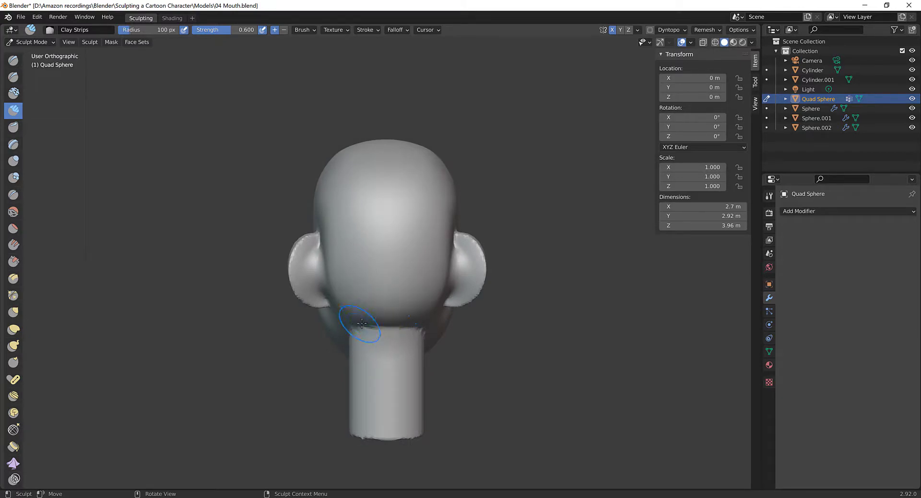
# - Use the Grab brush to pull the lower back of the skull and the area behind the ears outward
pyautogui.press('g')
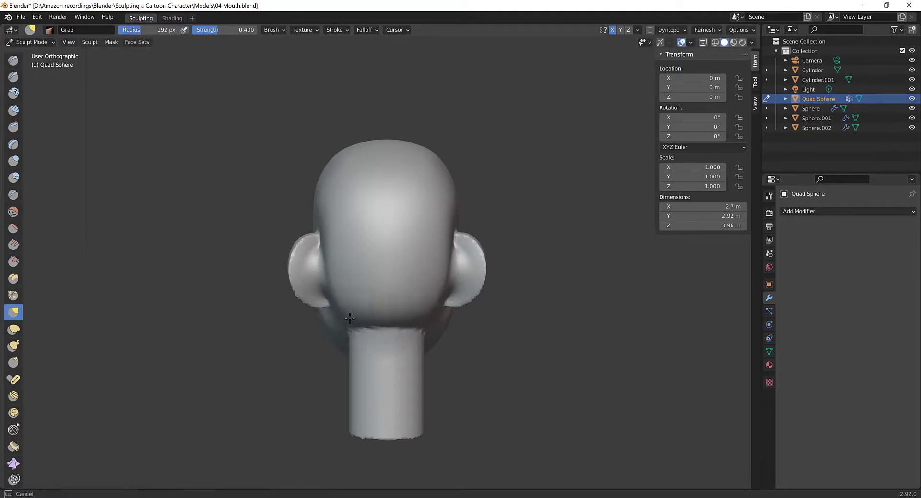
pyautogui.moveTo(339, 314); pyautogui.dragTo(331, 320)
pyautogui.moveTo(331, 256); pyautogui.dragTo(325, 257)
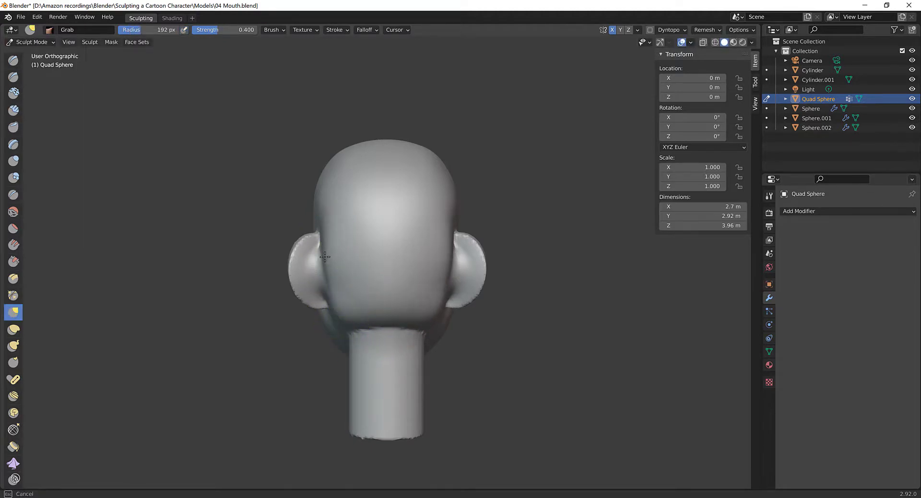
pyautogui.moveTo(324, 263)
pyautogui.mouseDown(button='middle')
pyautogui.moveTo(379, 304)
pyautogui.moveTo(548, 278)
pyautogui.moveTo(535, 269)
pyautogui.moveTo(326, 384)
pyautogui.mouseUp(button='middle')
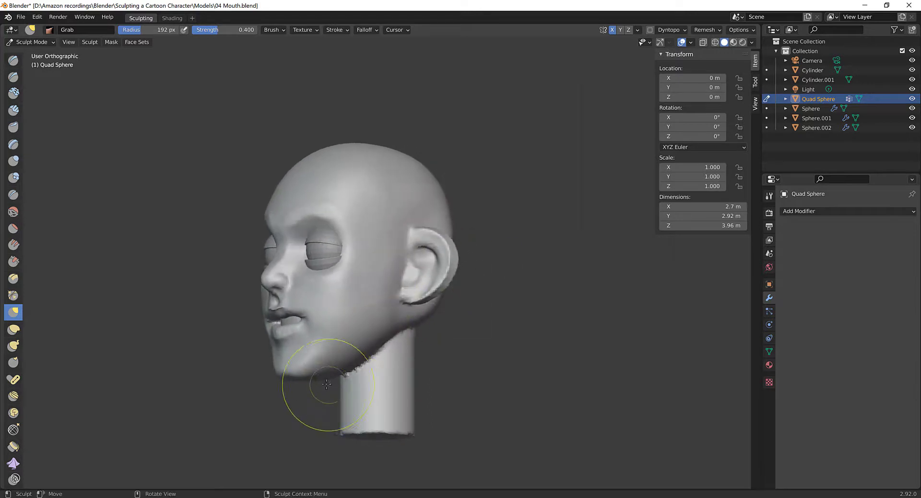
# - Set the Grab brush radius to 303 px and push the underside of the jaw upward
pyautogui.press('f')
pyautogui.click(350, 364)
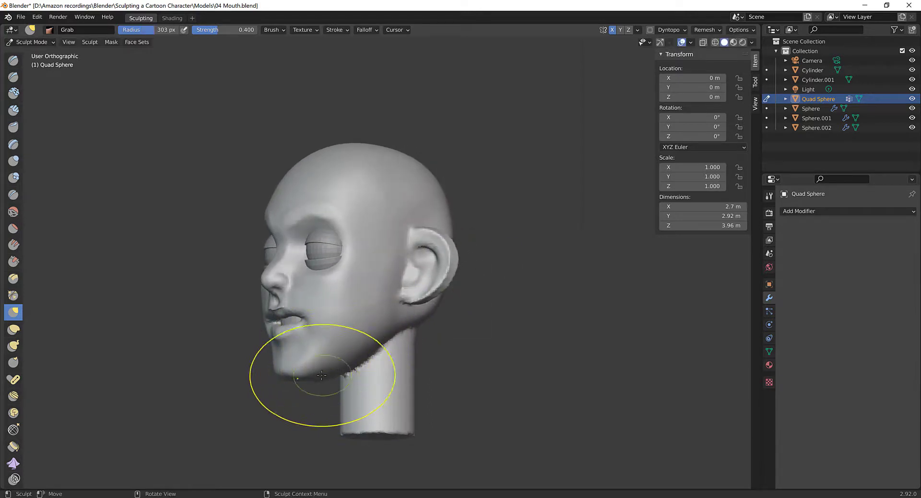
pyautogui.moveTo(320, 376); pyautogui.dragTo(326, 369)
pyautogui.moveTo(344, 360); pyautogui.dragTo(348, 351)
# - Flare the base of the neck by pulling its back and front edges outward with the Grab brush
pyautogui.moveTo(395, 307)
pyautogui.mouseDown(button='middle')
pyautogui.moveTo(350, 285)
pyautogui.moveTo(304, 309)
pyautogui.moveTo(348, 342)
pyautogui.mouseUp(button='middle')
pyautogui.moveTo(416, 429); pyautogui.dragTo(435, 431)
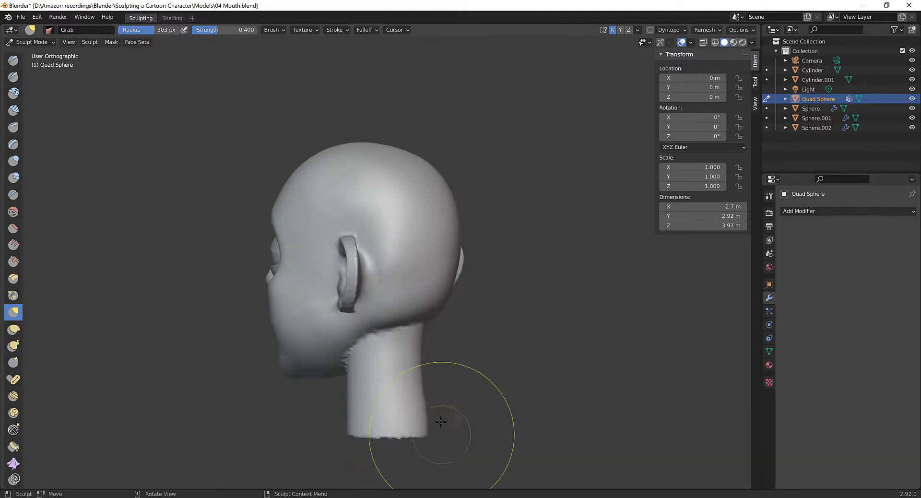
pyautogui.moveTo(424, 336); pyautogui.dragTo(445, 339, button='middle')
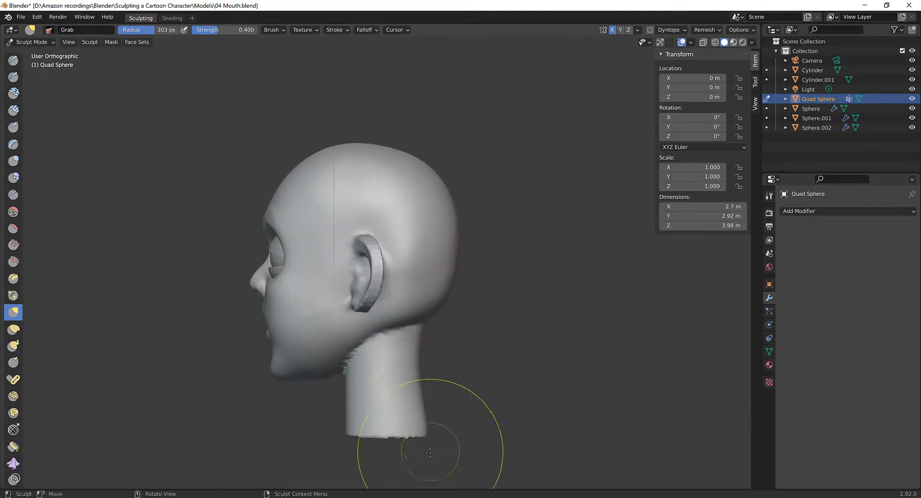
pyautogui.moveTo(424, 446); pyautogui.dragTo(427, 439)
pyautogui.moveTo(370, 456); pyautogui.dragTo(341, 435, button='middle')
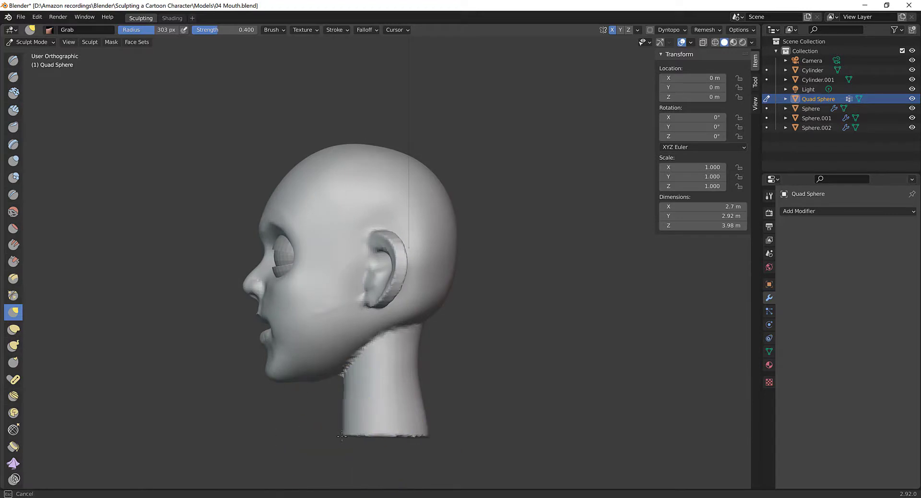
pyautogui.moveTo(336, 436); pyautogui.dragTo(338, 431)
# - Reduce the Grab brush radius to 226 px, then shape the front of the neck and the sides of its base
pyautogui.press('f')
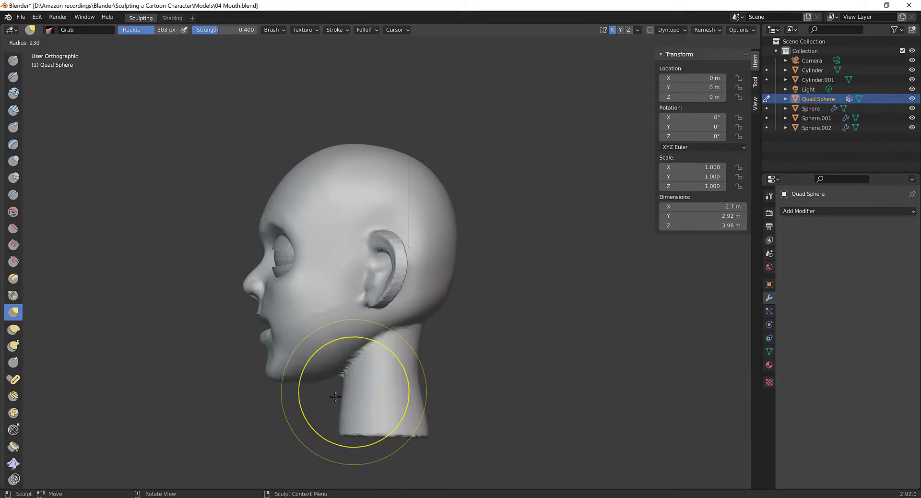
pyautogui.click(335, 393)
pyautogui.moveTo(355, 402); pyautogui.dragTo(357, 403)
pyautogui.moveTo(374, 428)
pyautogui.mouseDown(button='middle')
pyautogui.moveTo(475, 411)
pyautogui.moveTo(466, 414)
pyautogui.mouseUp(button='middle')
pyautogui.moveTo(414, 432); pyautogui.dragTo(425, 416)
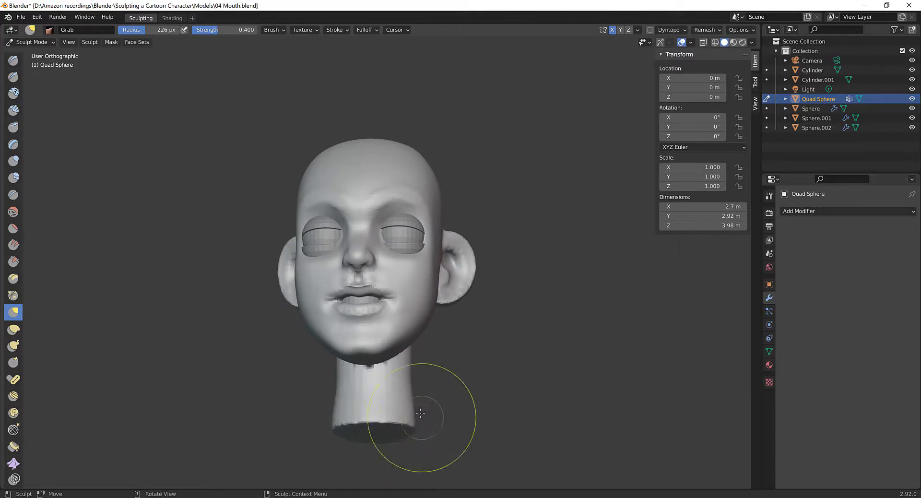
# - Set the Grab brush radius to 295 px and adjust the ear's shape and placement on the side of the head
pyautogui.moveTo(425, 416)
pyautogui.mouseDown(button='middle')
pyautogui.moveTo(469, 385)
pyautogui.moveTo(463, 374)
pyautogui.moveTo(555, 397)
pyautogui.moveTo(370, 350)
pyautogui.moveTo(377, 299)
pyautogui.mouseUp(button='middle')
pyautogui.press('f')
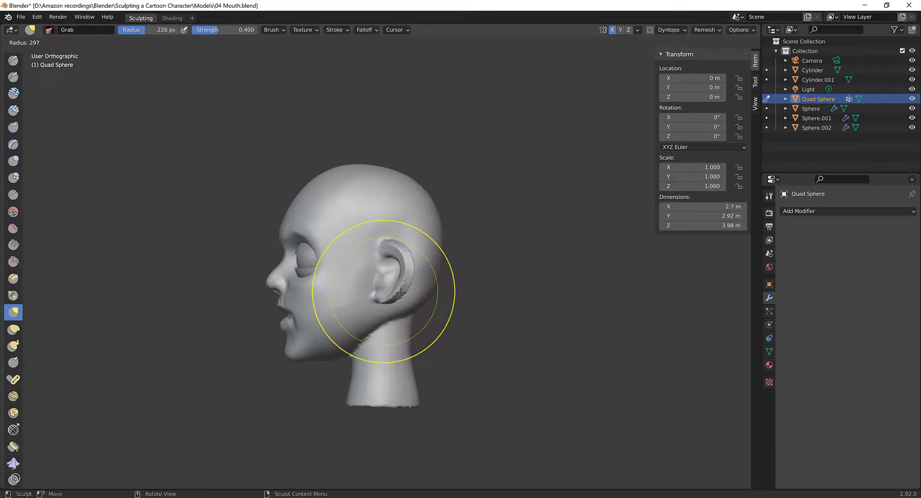
pyautogui.click(386, 300)
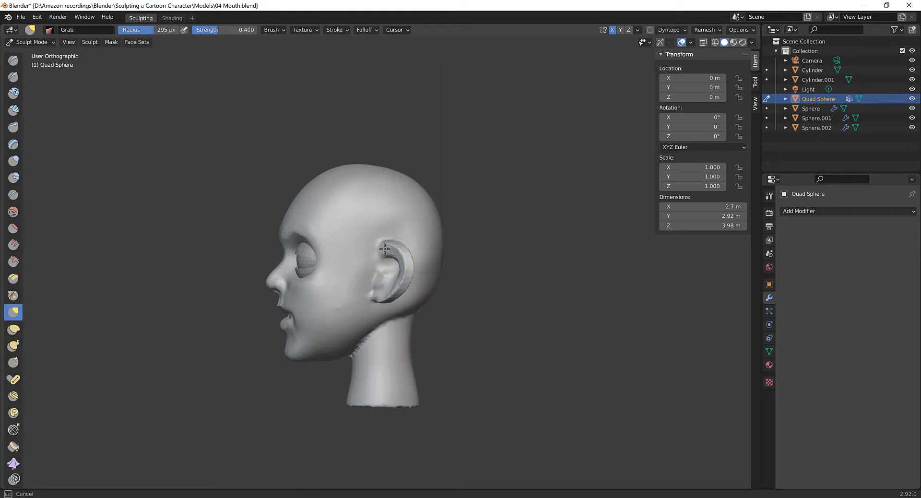
pyautogui.moveTo(380, 230)
pyautogui.mouseDown(button='middle')
pyautogui.moveTo(489, 251)
pyautogui.moveTo(476, 275)
pyautogui.moveTo(509, 271)
pyautogui.moveTo(504, 288)
pyautogui.moveTo(408, 327)
pyautogui.moveTo(376, 288)
pyautogui.mouseUp(button='middle')
pyautogui.scroll(4, 370, 273)
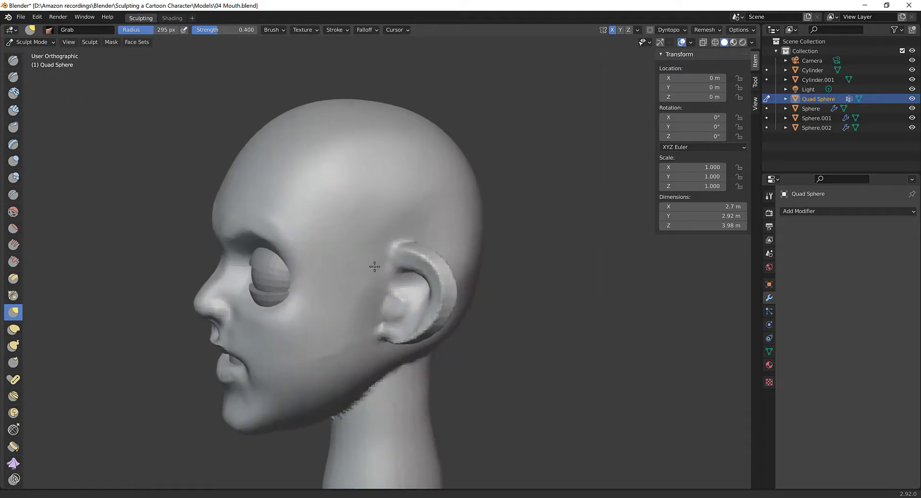
# - Set the Grab brush radius to 225 px and refine the jawline from the chin to the ear
pyautogui.press('f')
pyautogui.click(354, 346)
pyautogui.moveTo(354, 345); pyautogui.dragTo(341, 395, button='middle')
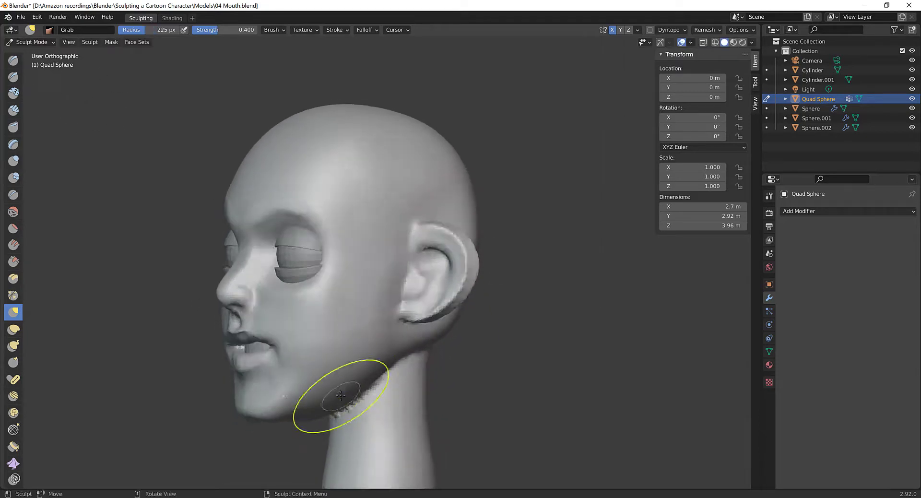
pyautogui.moveTo(385, 344); pyautogui.dragTo(386, 393, button='middle')
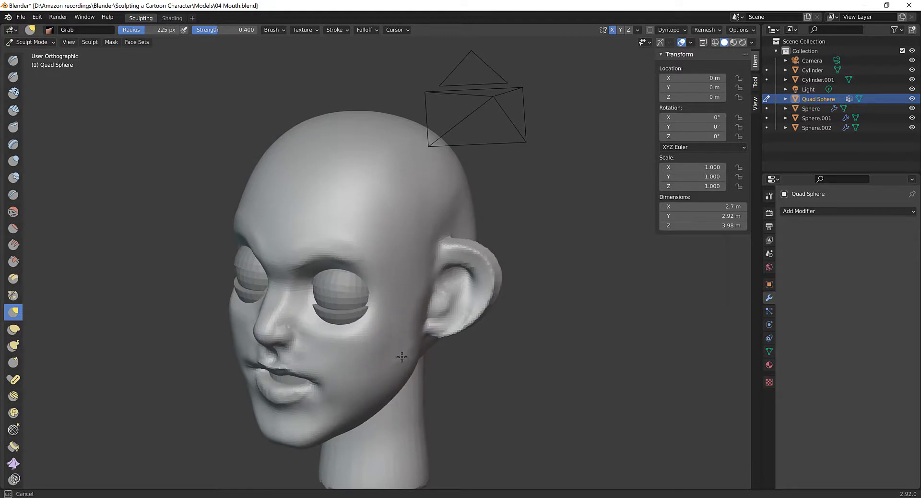
pyautogui.moveTo(422, 332); pyautogui.dragTo(473, 301, button='middle')
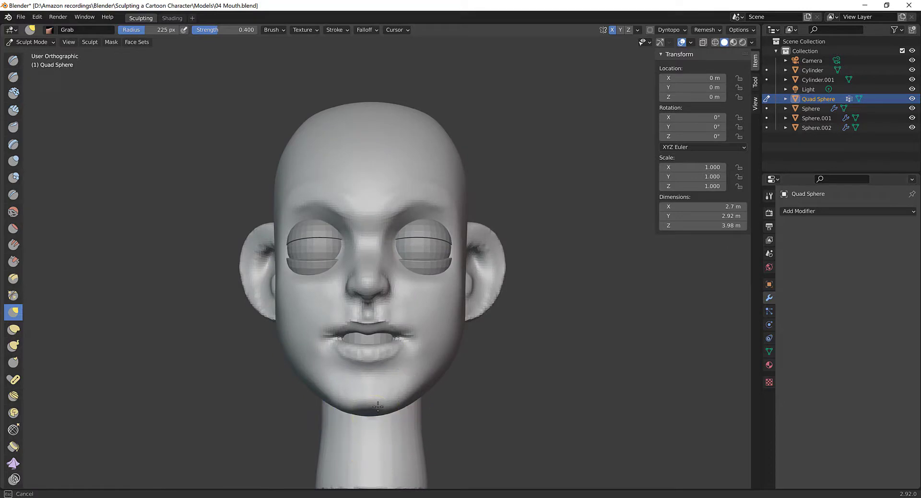
# - Set the Grab brush radius to 168 px and refine the chin, checking it from the front and the side
pyautogui.press('f')
pyautogui.click(363, 408)
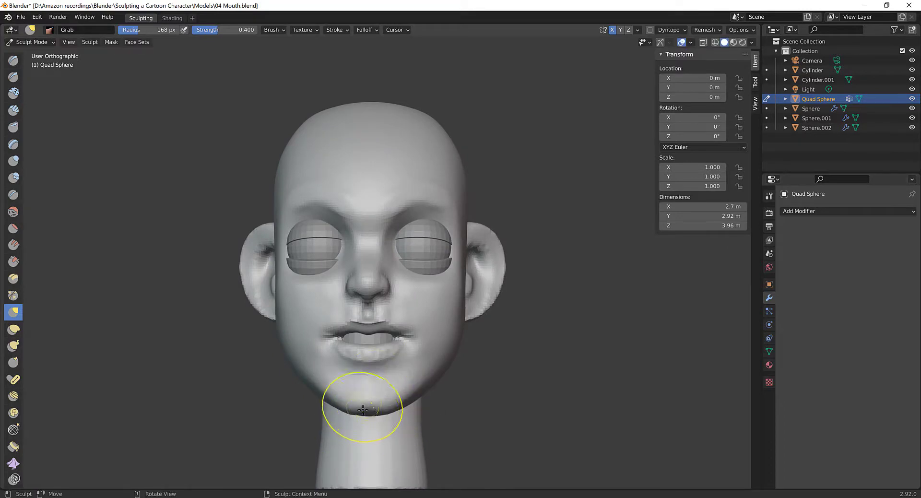
pyautogui.moveTo(386, 405)
pyautogui.mouseDown(button='middle')
pyautogui.moveTo(405, 353)
pyautogui.moveTo(398, 235)
pyautogui.moveTo(377, 336)
pyautogui.moveTo(448, 321)
pyautogui.moveTo(336, 325)
pyautogui.moveTo(365, 307)
pyautogui.mouseUp(button='middle')
pyautogui.moveTo(436, 327); pyautogui.dragTo(398, 322, button='middle')
pyautogui.keyDown('ctrl'); pyautogui.moveTo(403, 326); pyautogui.dragTo(479, 278, button='middle'); pyautogui.keyUp('ctrl')
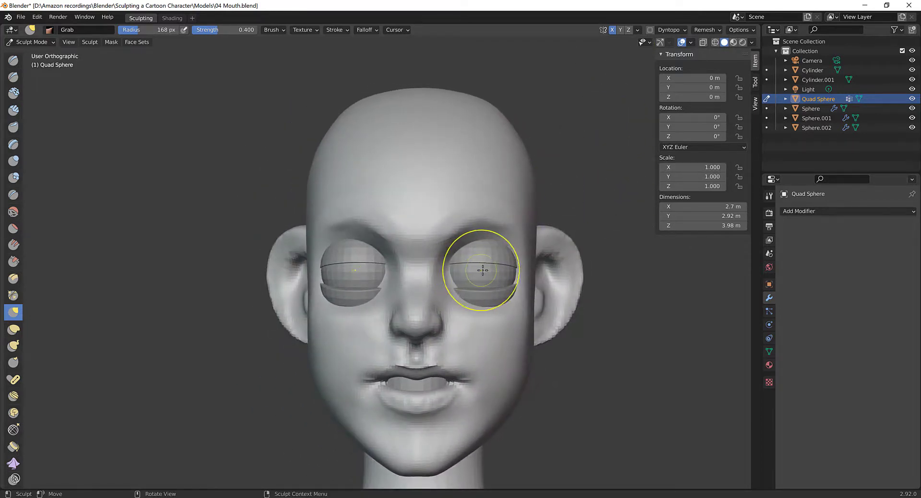
# - Switch to Object Mode and apply the Mirror modifier on both the lower and the upper eyelid objects
pyautogui.hotkey('ctrl', 'Tab')
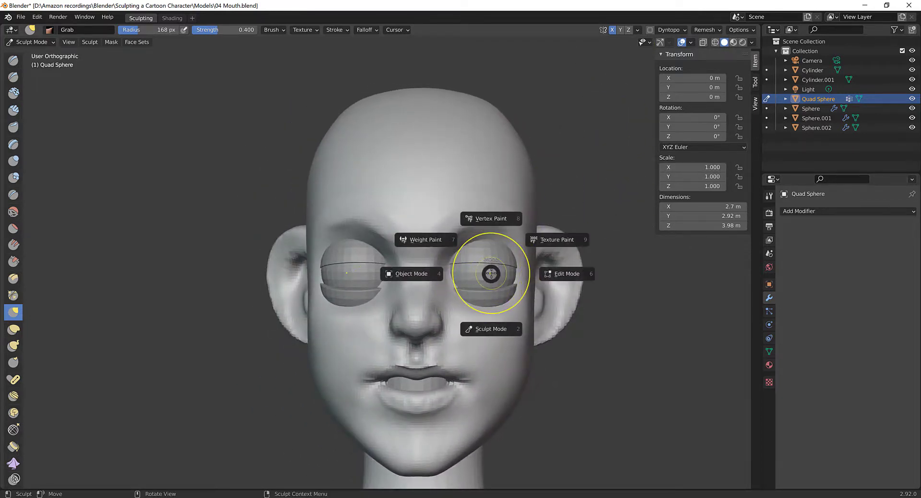
pyautogui.click(413, 274)
pyautogui.click(498, 252)
pyautogui.click(503, 293)
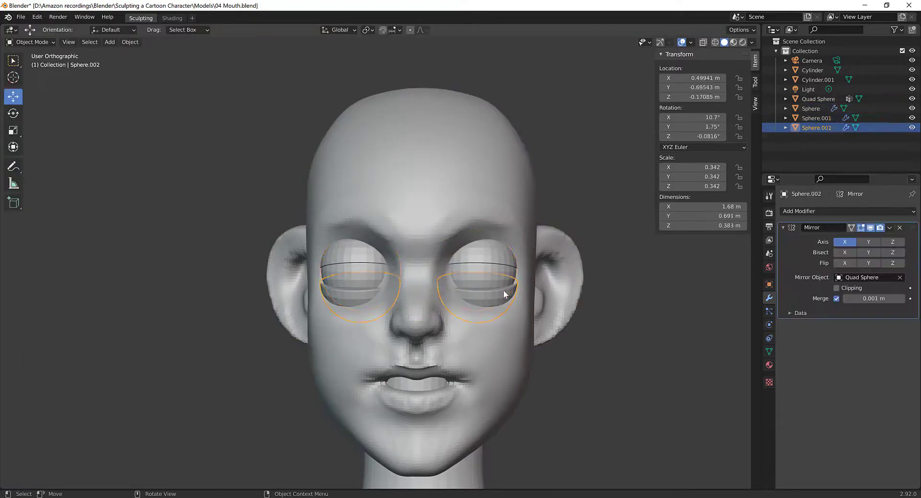
pyautogui.moveTo(503, 291); pyautogui.dragTo(456, 283, button='middle')
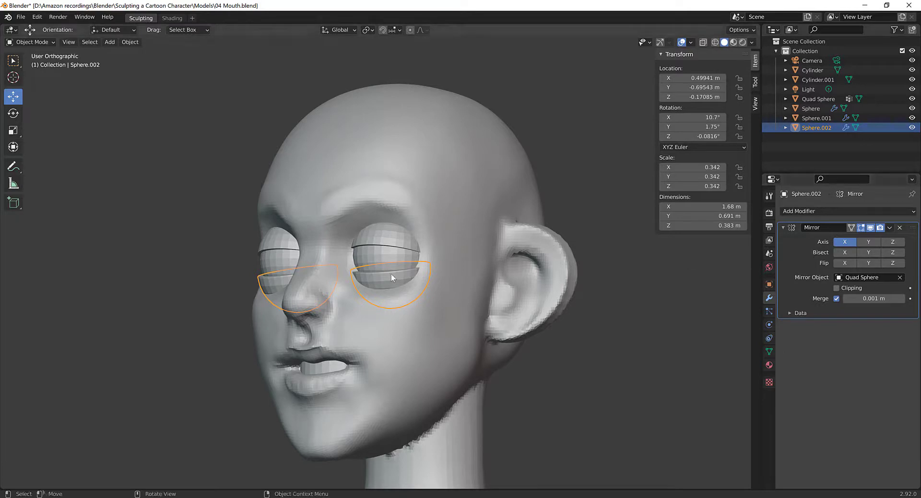
pyautogui.click(395, 244)
pyautogui.click(389, 257)
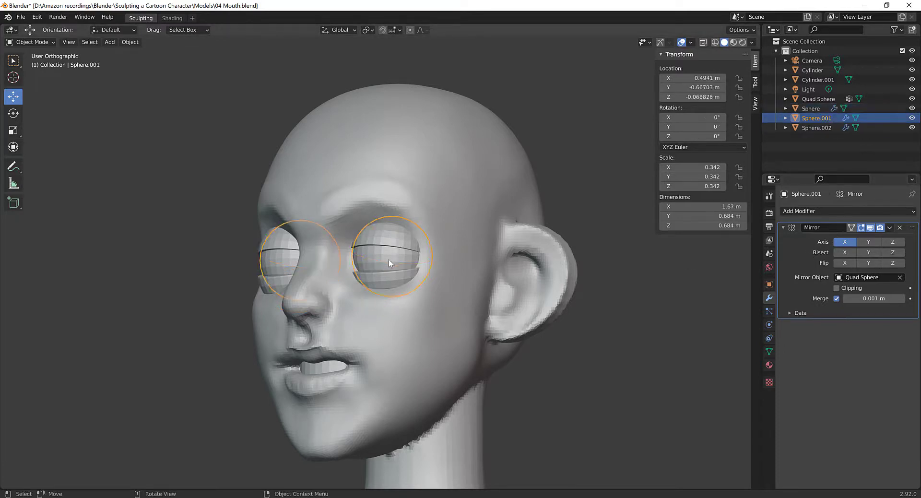
pyautogui.click(393, 282)
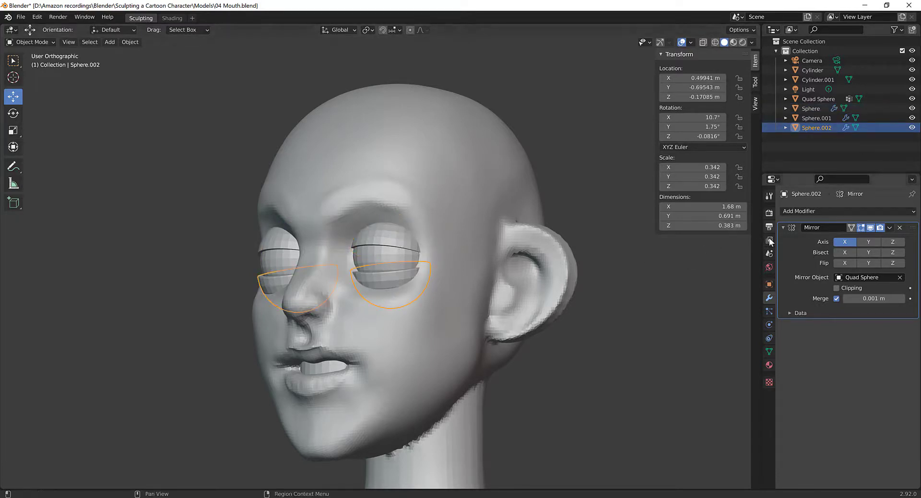
pyautogui.hotkey('ctrl', 'a')
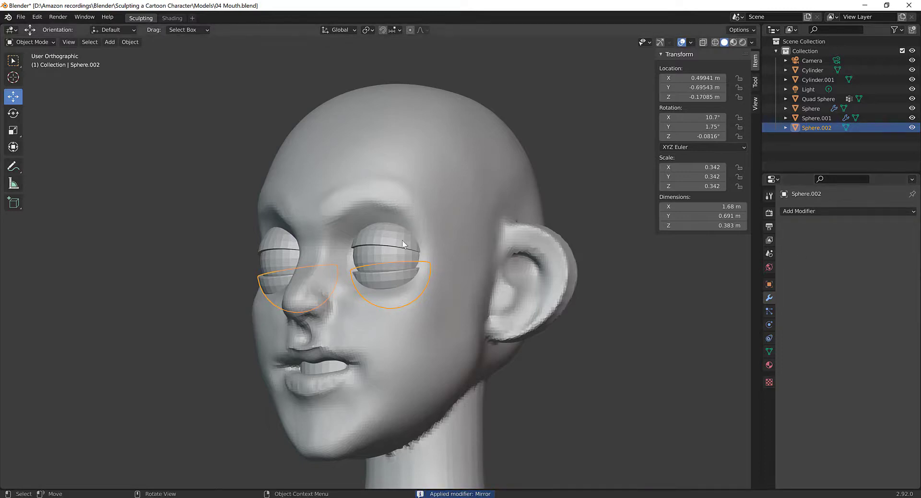
pyautogui.click(402, 243)
pyautogui.hotkey('ctrl', 'a')
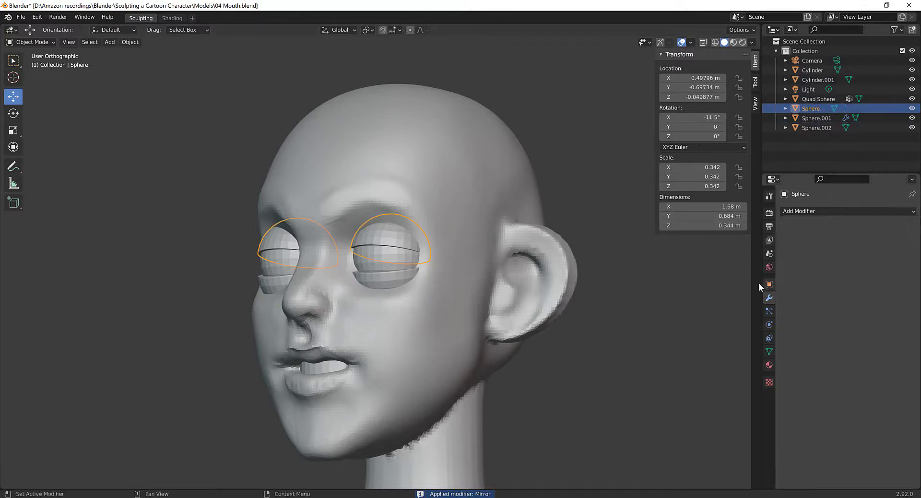
# - Join the upper and lower eyelids into the head mesh, with Quad Sphere as the active object
pyautogui.click(413, 323)
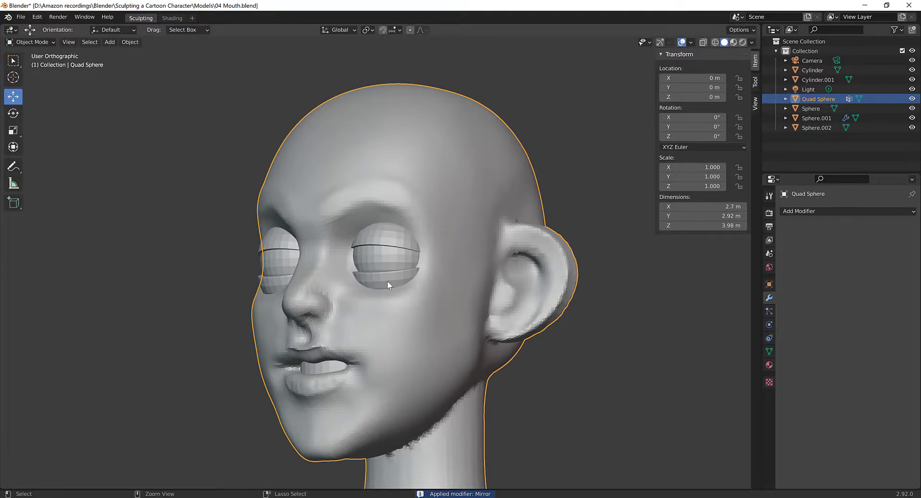
pyautogui.click(392, 269)
pyautogui.keyDown('shift'); pyautogui.click(393, 232); pyautogui.keyUp('shift')
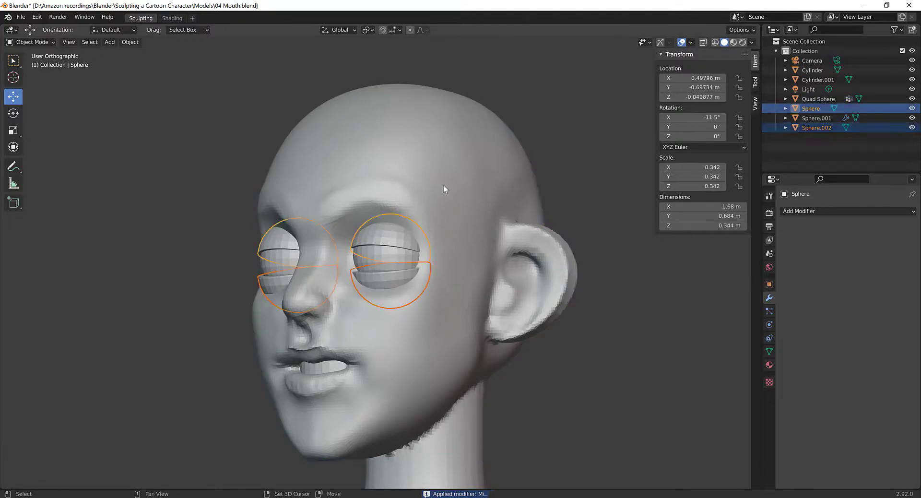
pyautogui.keyDown('shift'); pyautogui.click(444, 185); pyautogui.keyUp('shift')
pyautogui.moveTo(419, 275); pyautogui.dragTo(454, 299, button='middle')
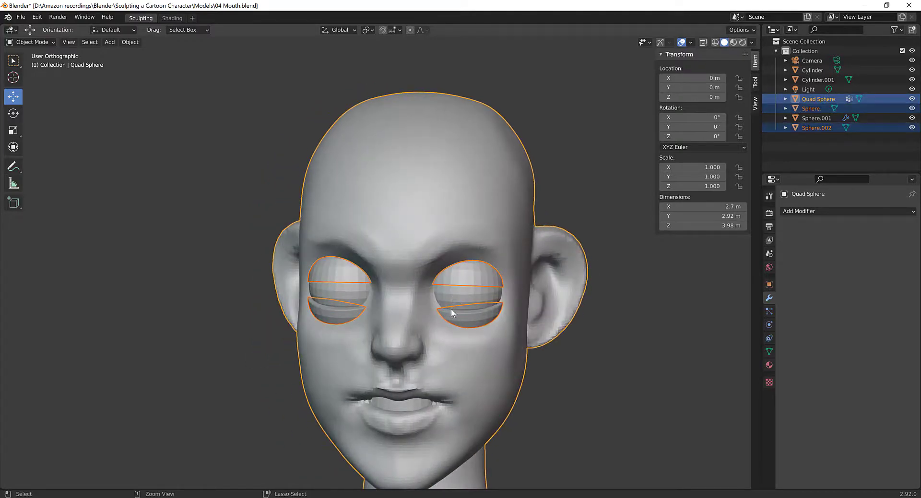
pyautogui.hotkey('ctrl', 'j')
# - Return to Sculpt Mode, adjust the voxel size and voxel-remesh the head to fuse the eyelids with it
pyautogui.hotkey('ctrl', 'Tab')
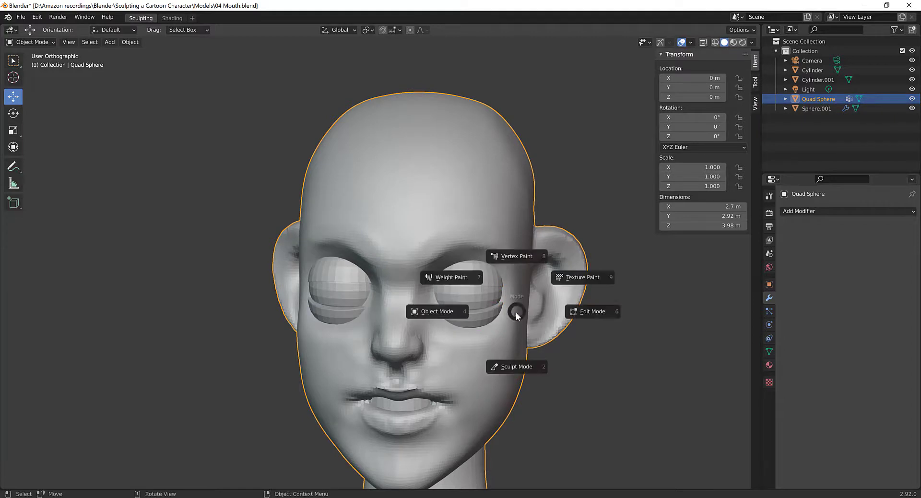
pyautogui.click(511, 360)
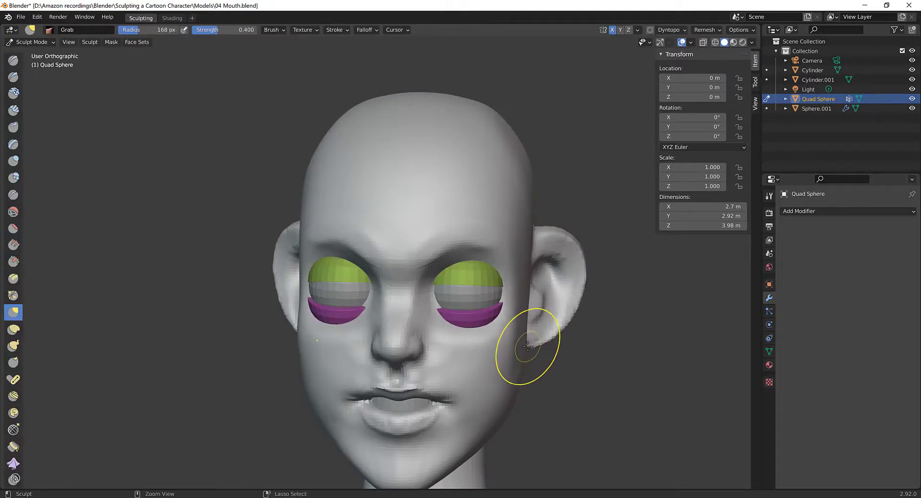
pyautogui.moveTo(541, 323); pyautogui.dragTo(490, 344, button='middle')
pyautogui.press('r')
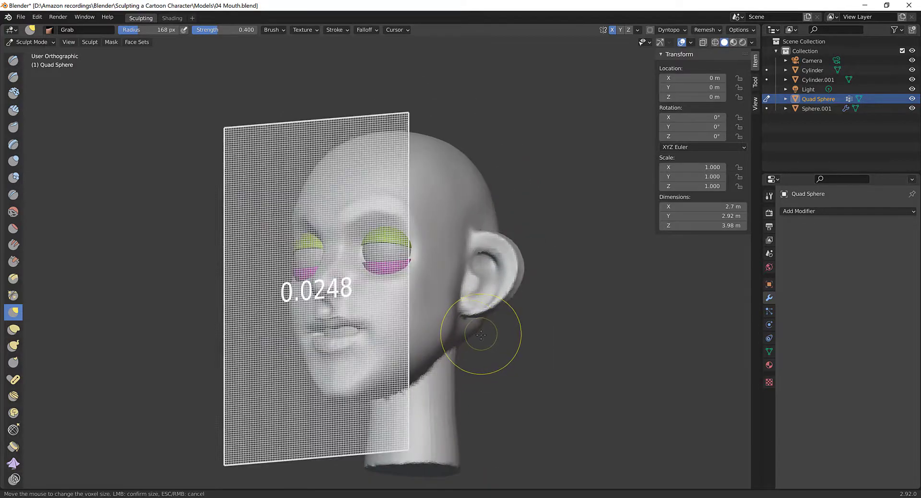
pyautogui.click(488, 340)
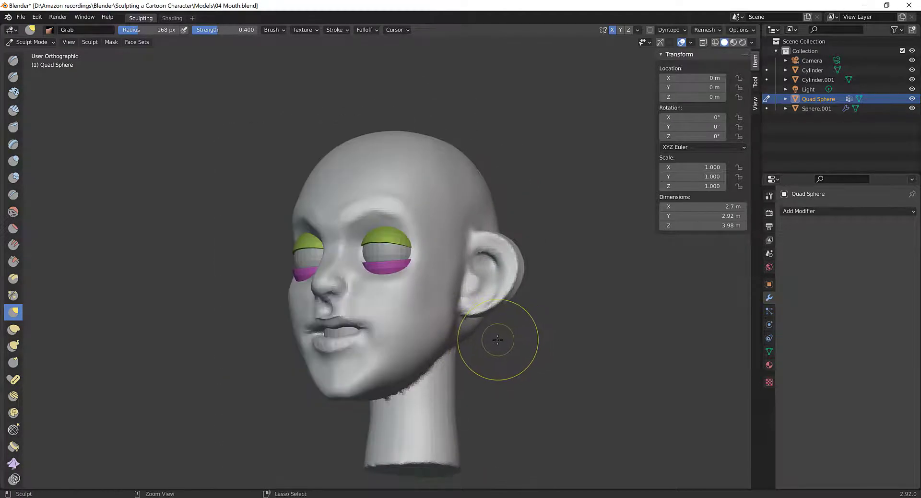
pyautogui.hotkey('ctrl', 'r')
# - Set the Grab brush radius to 85 px, then shape the eyelids and smooth their seams into the face
pyautogui.moveTo(489, 340); pyautogui.dragTo(480, 308, button='middle')
pyautogui.scroll(3, 480, 307)
pyautogui.moveTo(528, 270); pyautogui.dragTo(477, 288, button='middle')
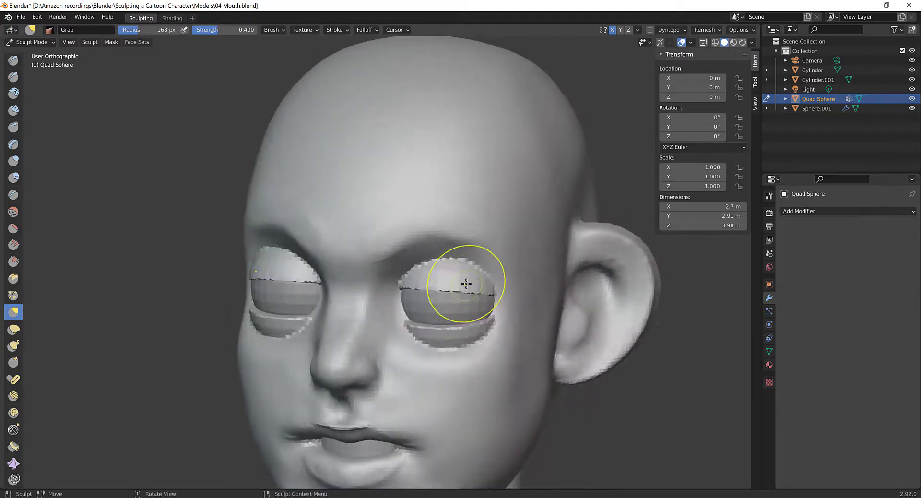
pyautogui.press('f')
pyautogui.click(449, 286)
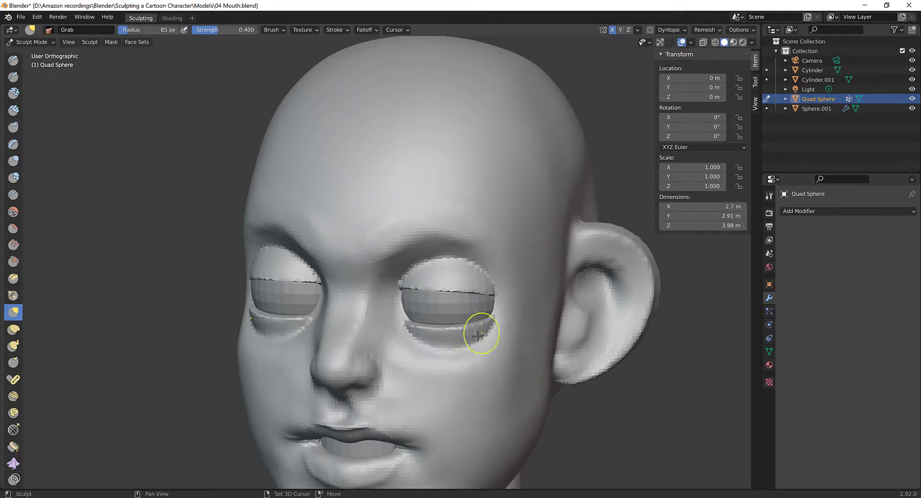
pyautogui.moveTo(412, 332); pyautogui.dragTo(417, 297, button='middle')
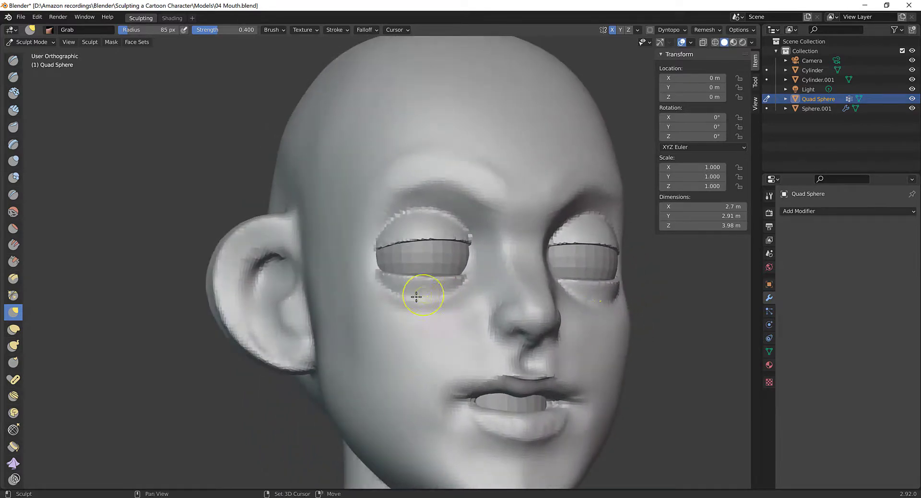
pyautogui.moveTo(465, 275)
pyautogui.mouseDown(button='middle')
pyautogui.moveTo(504, 277)
pyautogui.moveTo(375, 247)
pyautogui.moveTo(471, 255)
pyautogui.moveTo(464, 292)
pyautogui.moveTo(415, 339)
pyautogui.moveTo(368, 329)
pyautogui.moveTo(471, 335)
pyautogui.moveTo(394, 341)
pyautogui.moveTo(407, 355)
pyautogui.moveTo(444, 331)
pyautogui.mouseUp(button='middle')
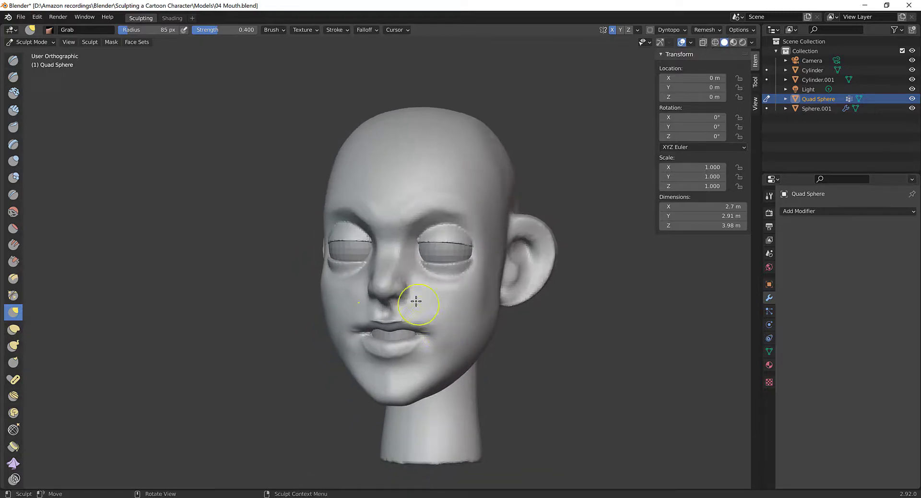